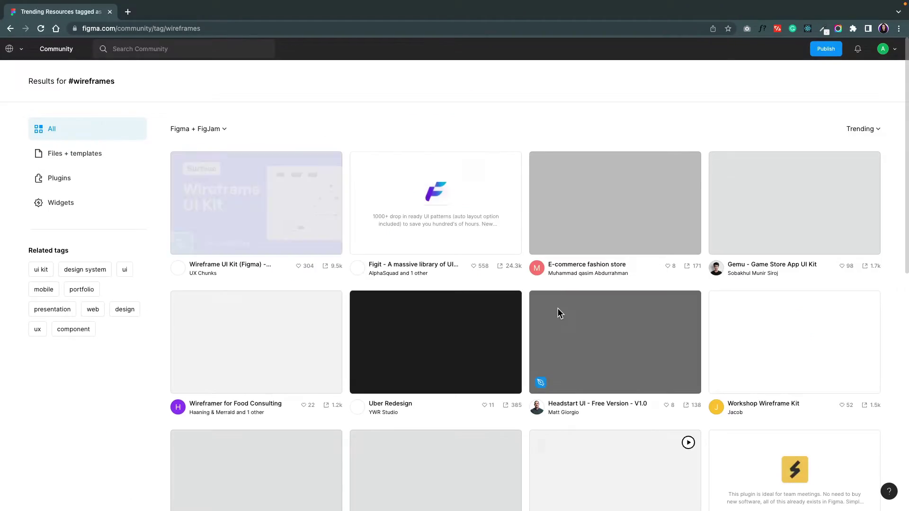
# Scroll down through the #wireframes results in Figma Community
pyautogui.scroll(-6, 586, 332)
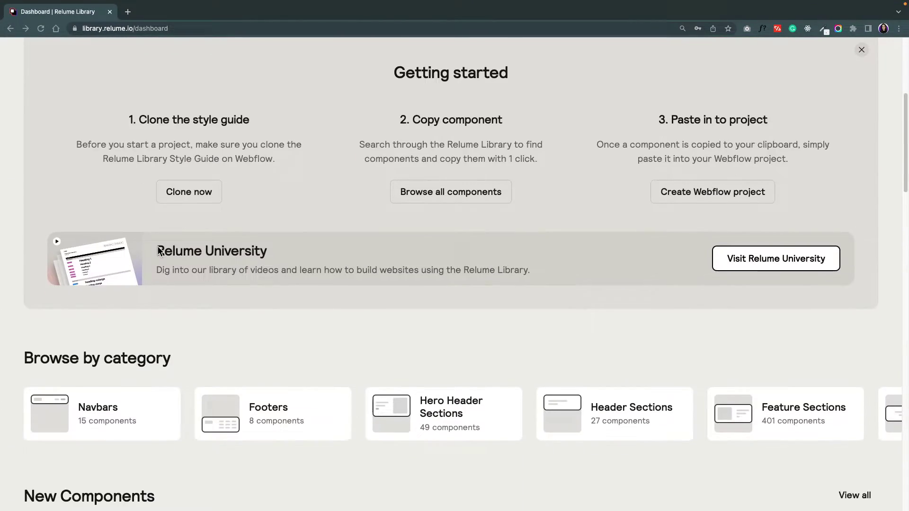
# Scroll back to the top of Relume Library and open the Browse Components category list
pyautogui.scroll(10, 157, 246)
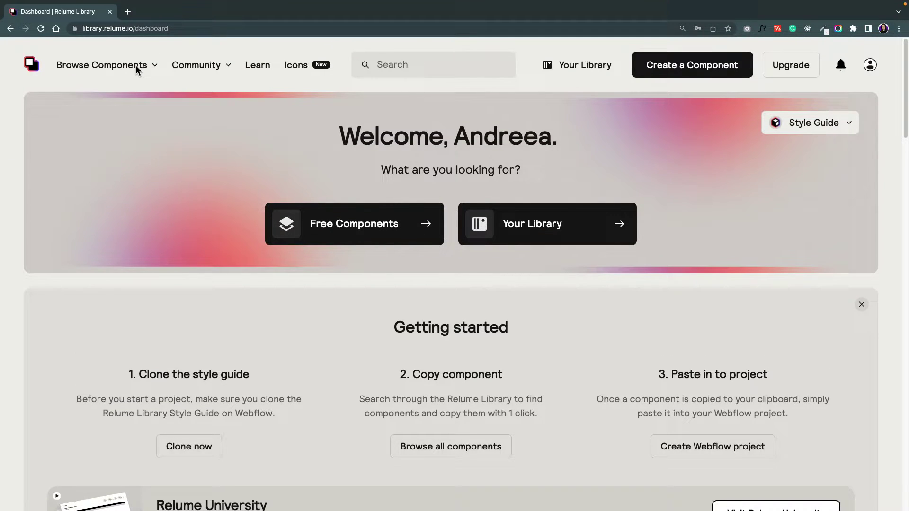
pyautogui.click(136, 66)
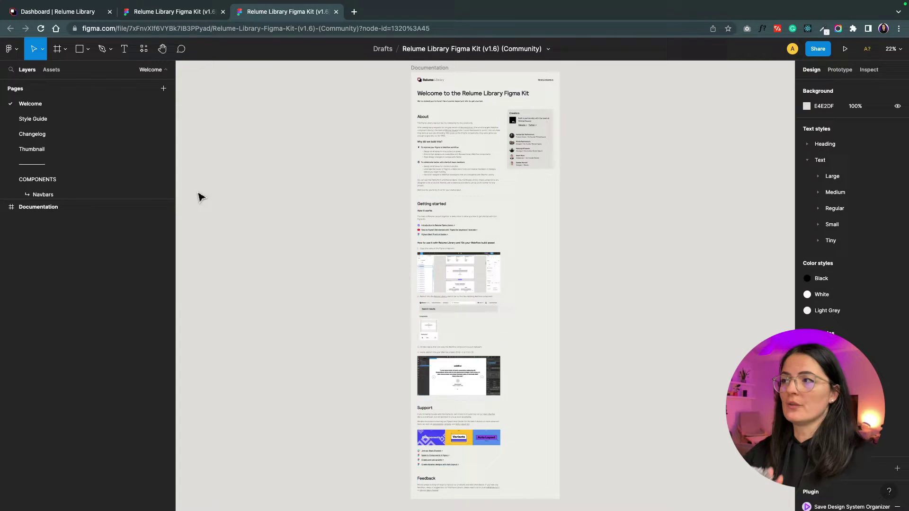
# Check the Style Guide and Changelog pages, delete the About / 1 frame, then return to Welcome
pyautogui.click(57, 122)
pyautogui.click(55, 134)
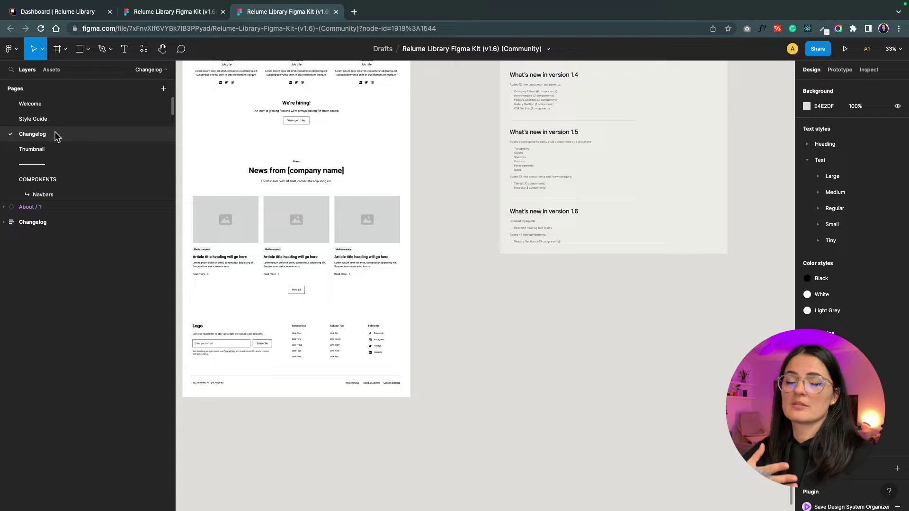
pyautogui.click(407, 200)
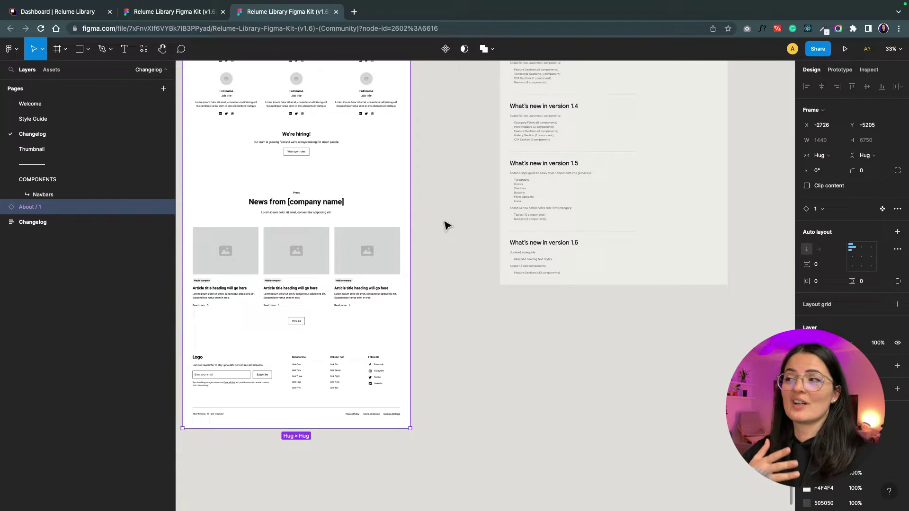
pyautogui.press('Delete')
pyautogui.click(55, 105)
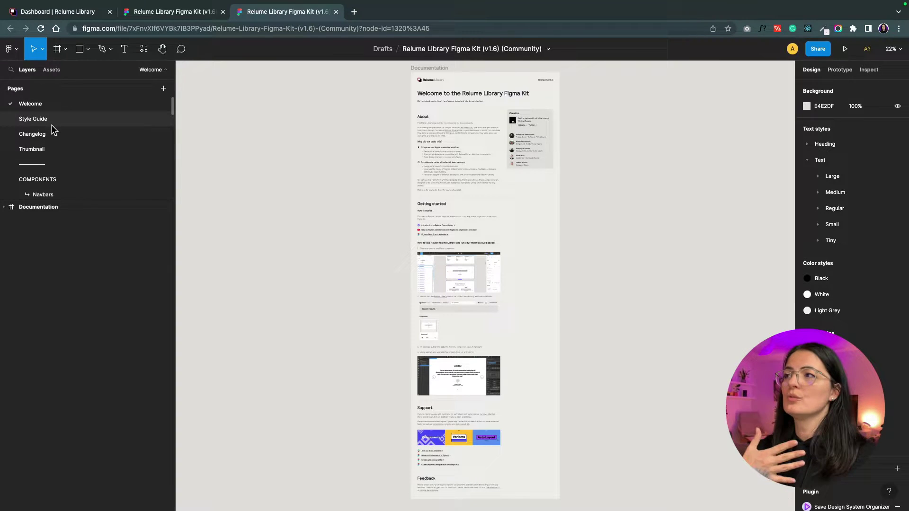
# Place the About / 5 page template from the kit's assets left of the Documentation frame
pyautogui.click(51, 70)
pyautogui.click(8, 123)
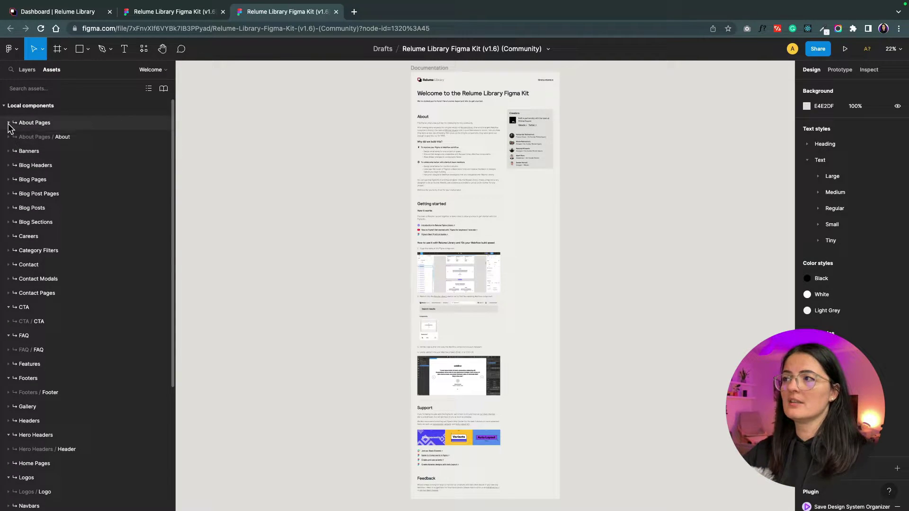
pyautogui.scroll(-5, 78, 252)
pyautogui.scroll(5, 78, 252)
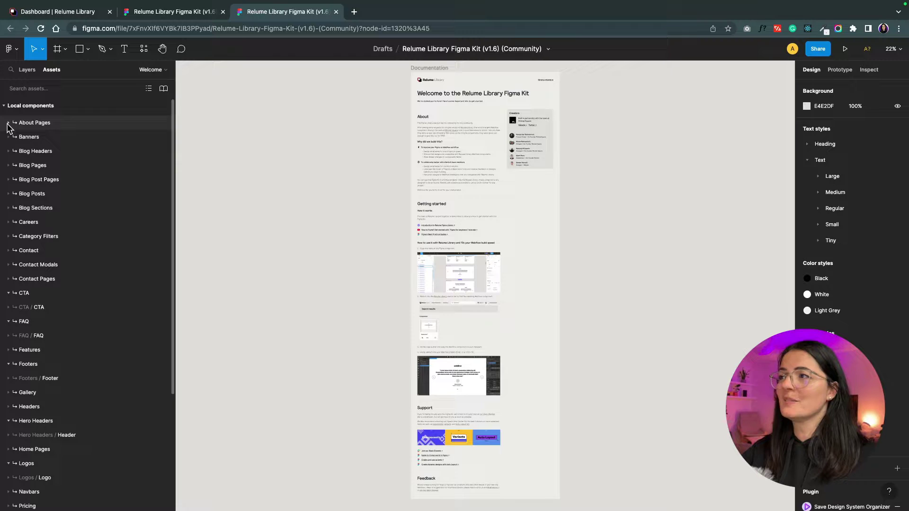
pyautogui.click(7, 123)
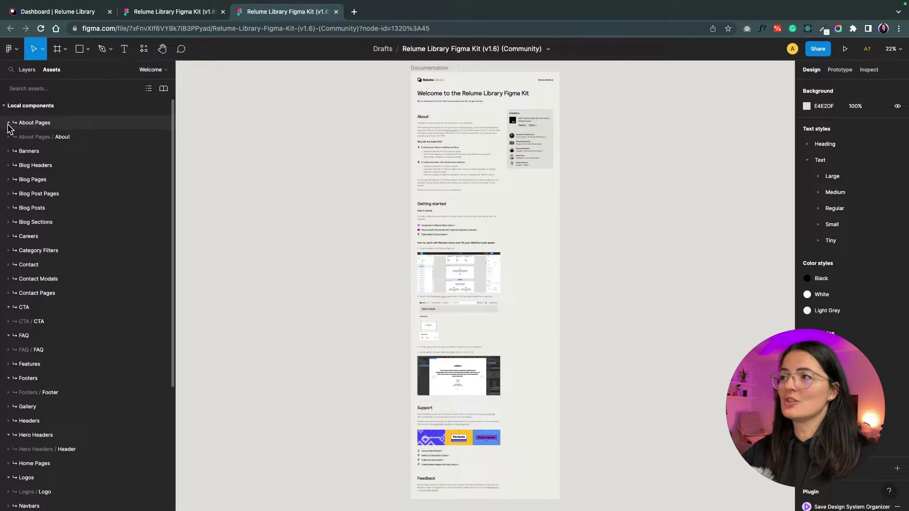
pyautogui.click(8, 137)
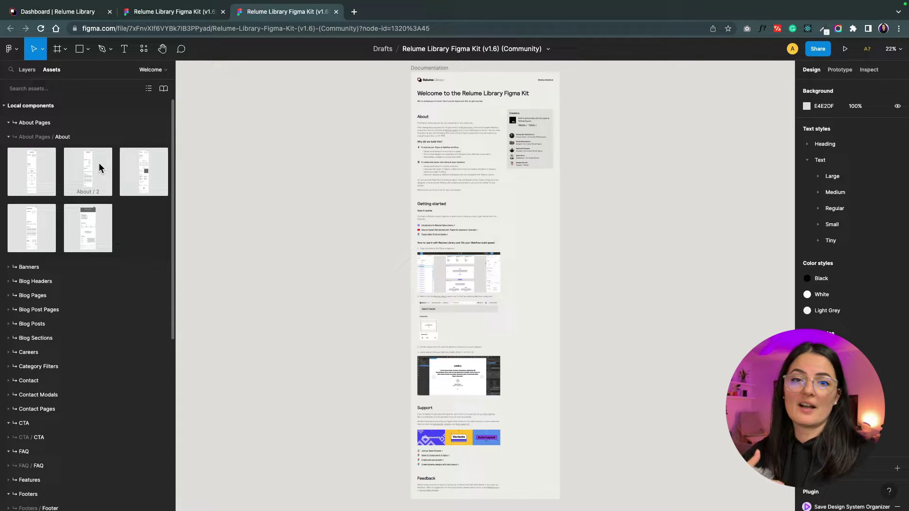
pyautogui.moveTo(83, 225); pyautogui.dragTo(270, 230)
pyautogui.scroll(2, 402, 278)
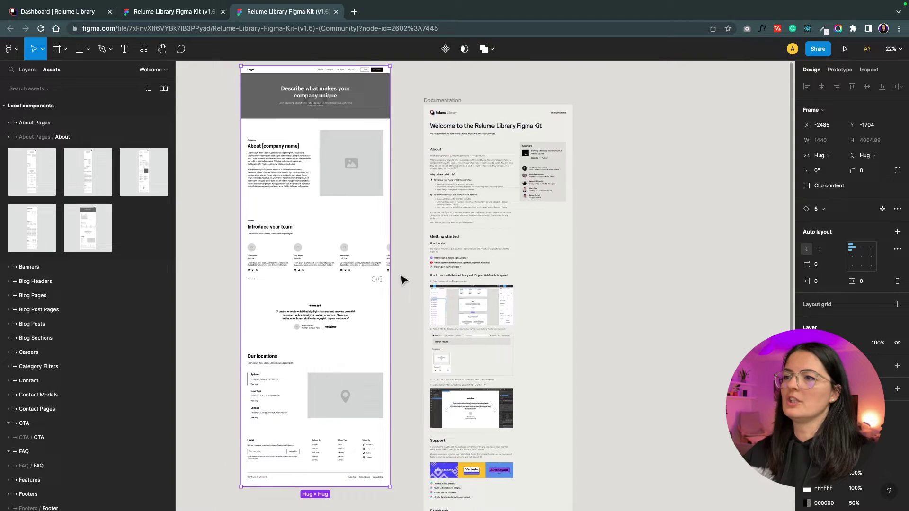
pyautogui.click(402, 260)
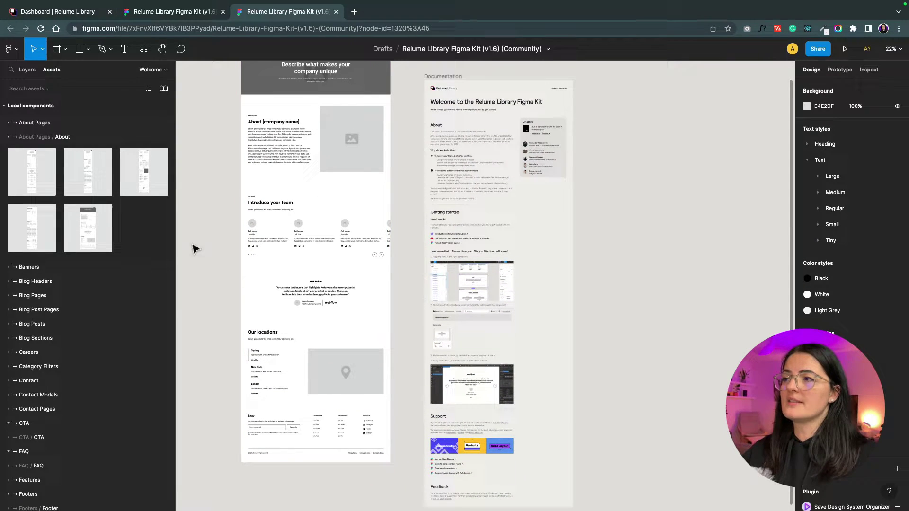
# Insert the Pricing / 3 page template from the assets onto the Welcome page
pyautogui.scroll(-6, 28, 369)
pyautogui.click(25, 372)
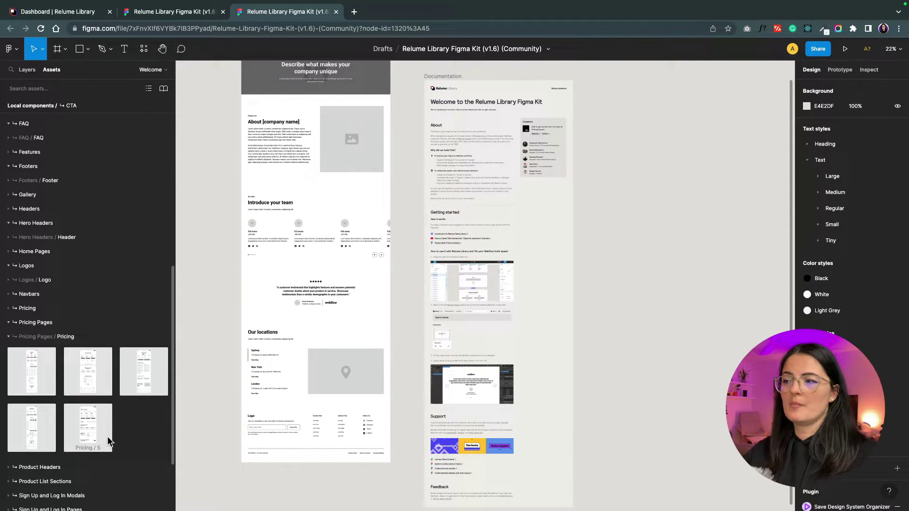
pyautogui.click(137, 381)
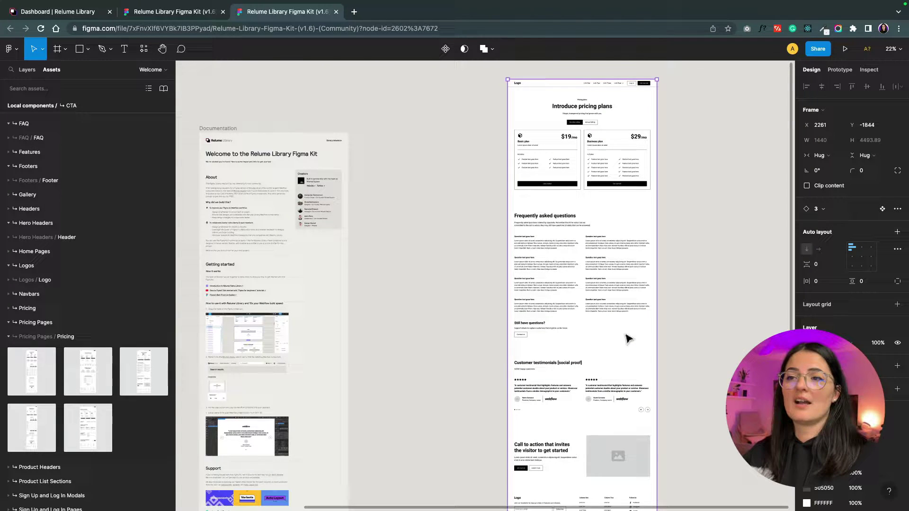
pyautogui.scroll(-2, 628, 339)
pyautogui.scroll(3, 616, 291)
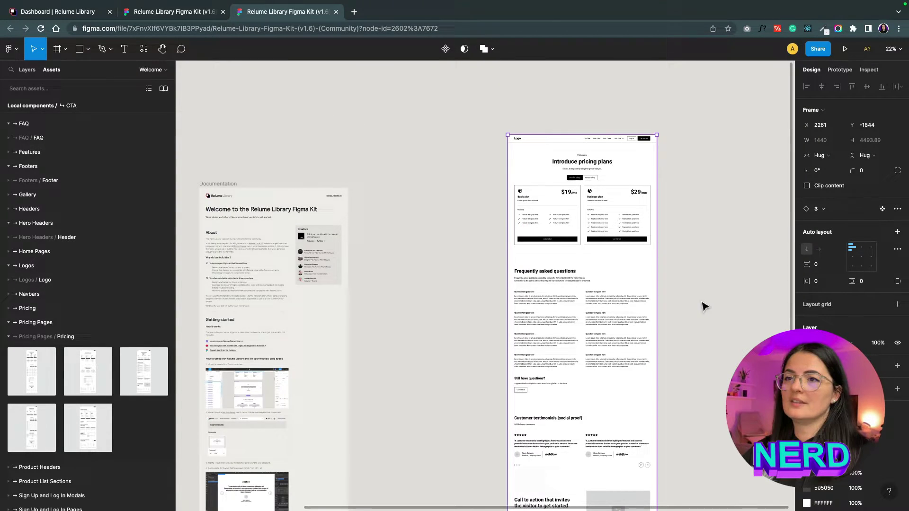
pyautogui.scroll(5, 703, 307)
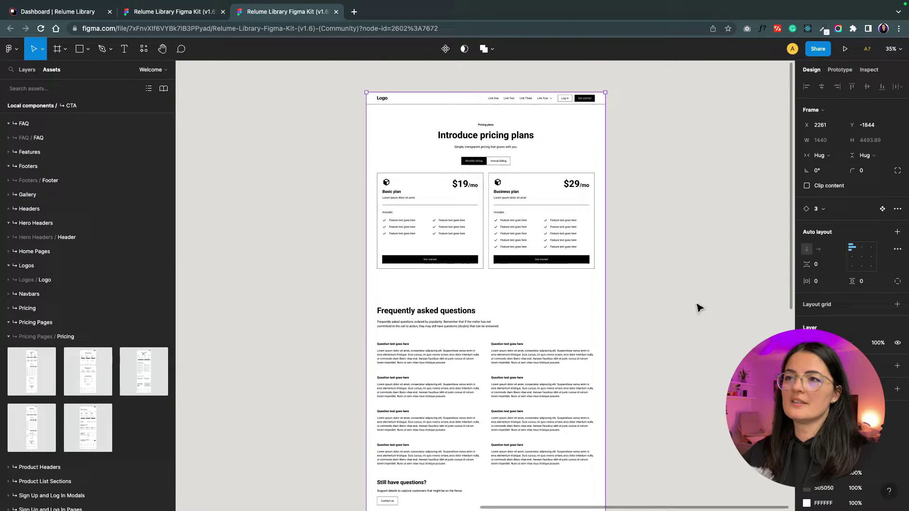
pyautogui.click(695, 307)
pyautogui.scroll(-5, 692, 307)
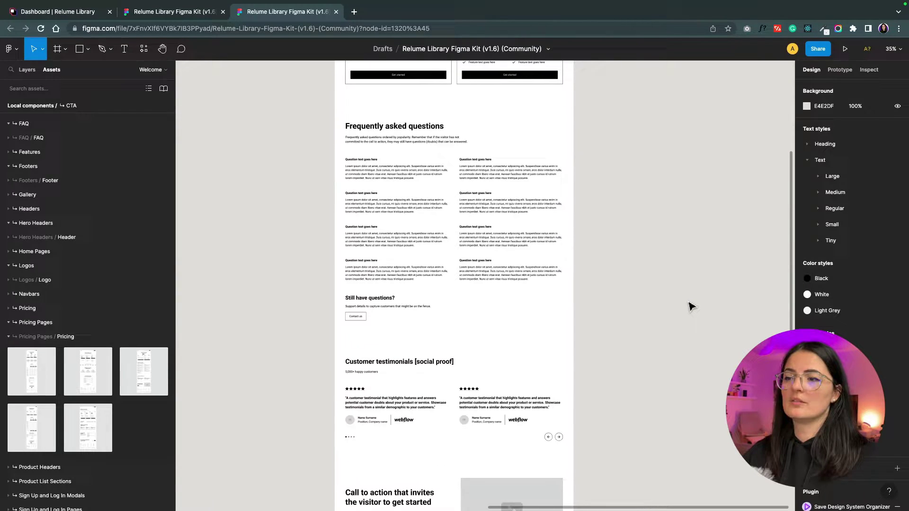
pyautogui.scroll(-3, 690, 307)
pyautogui.scroll(6, 690, 306)
pyautogui.hscroll(-3, 691, 306)
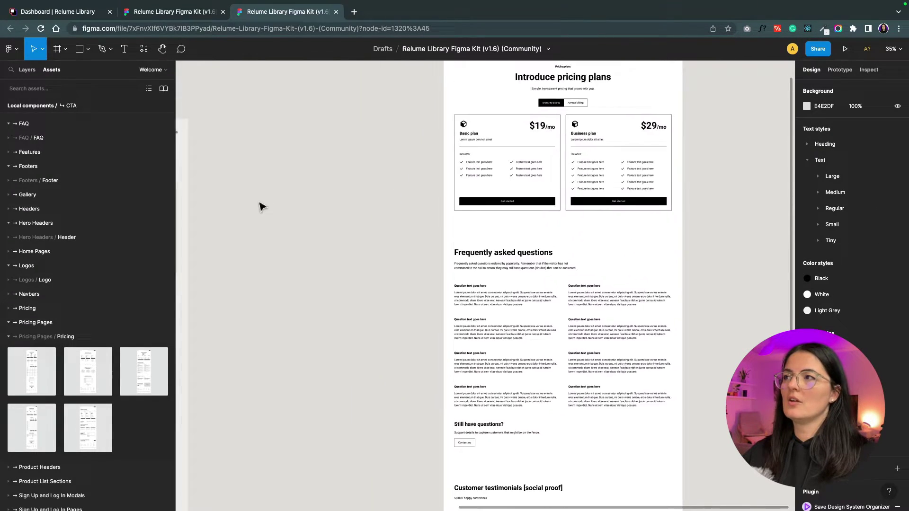
pyautogui.click(28, 70)
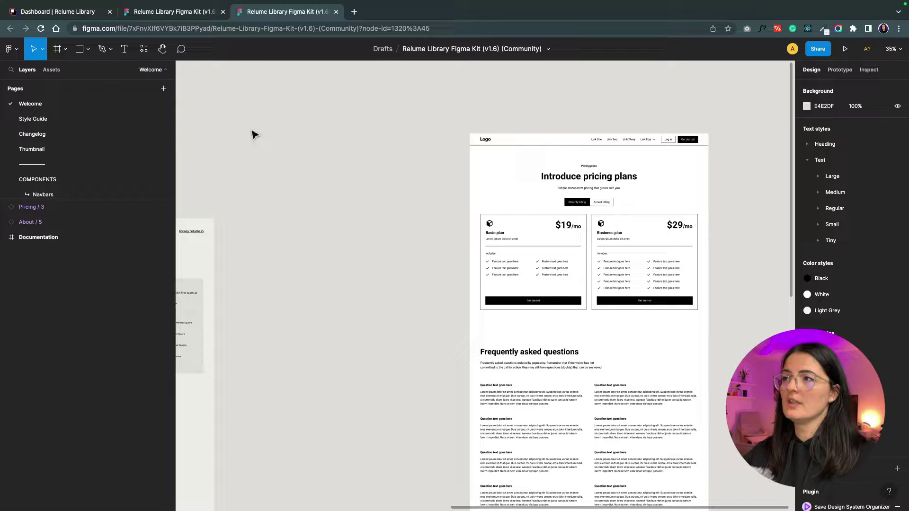
# Add a new page to the file named 'Landing Page'
pyautogui.click(164, 89)
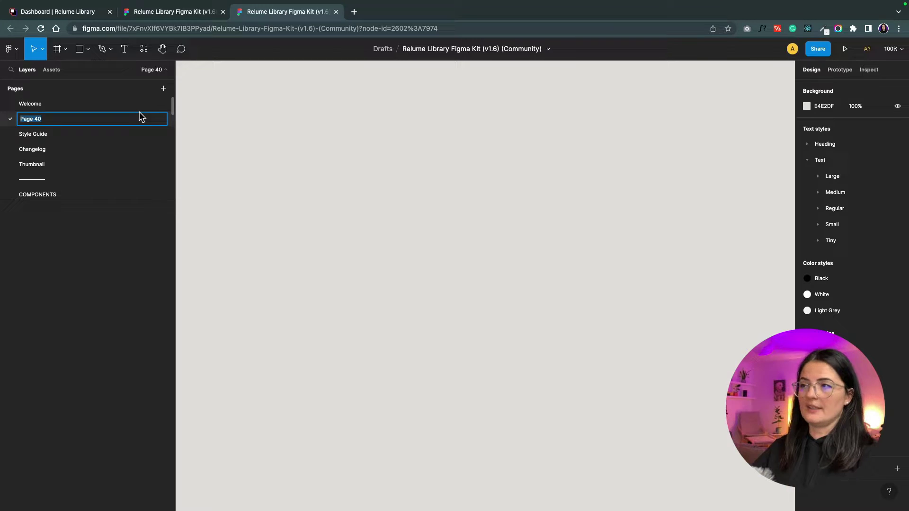
pyautogui.press('capslock')
pyautogui.write('L')
pyautogui.press('capslock')
pyautogui.write('s')
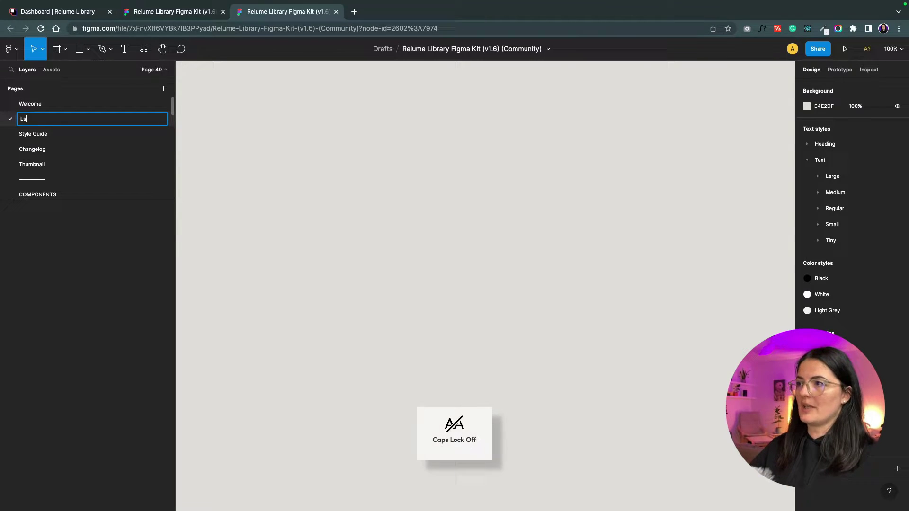
pyautogui.write('ning')
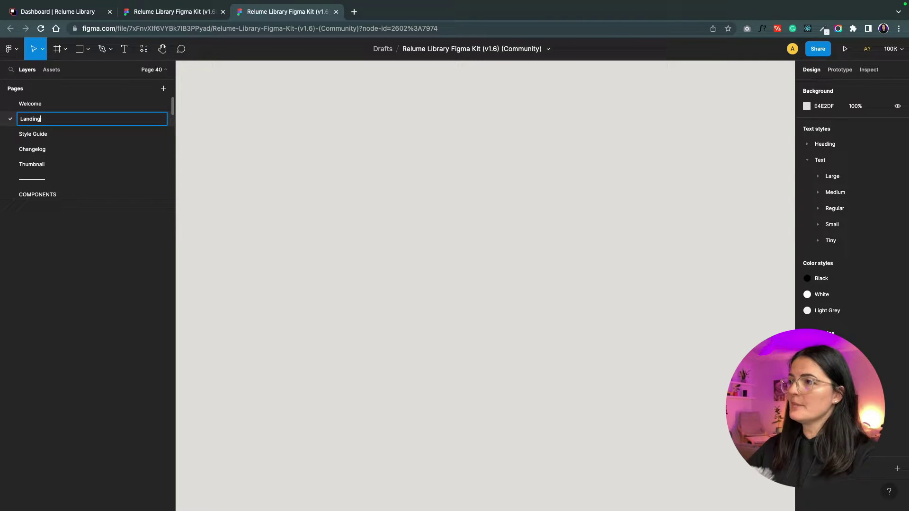
pyautogui.press('capslock')
pyautogui.write('P')
pyautogui.press('capslock')
pyautogui.write('age')
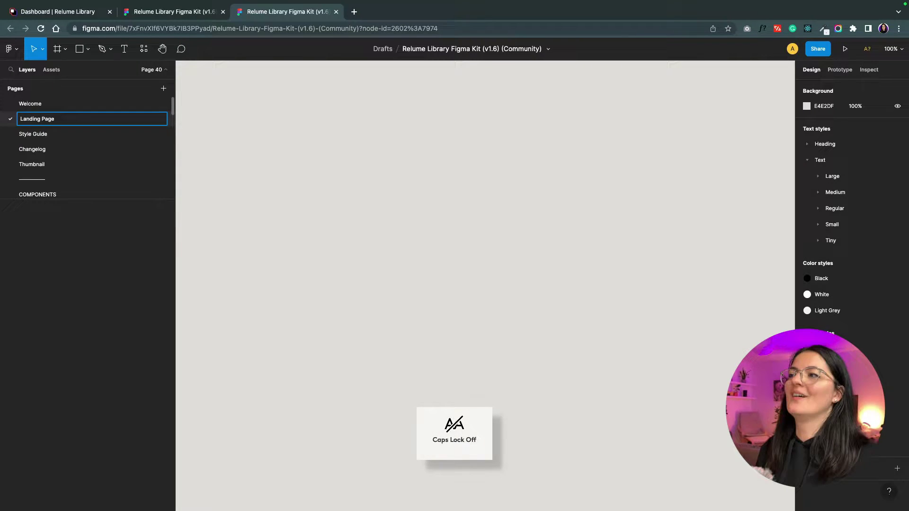
pyautogui.press('Return')
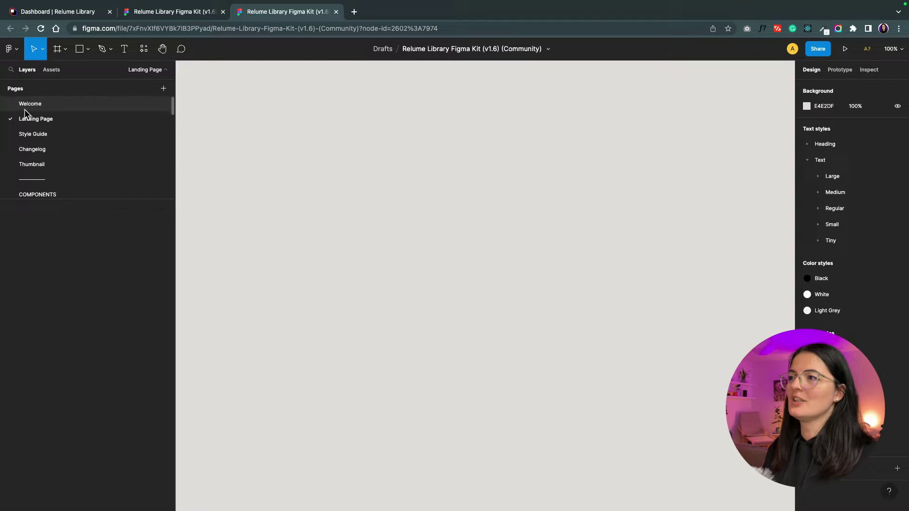
# Place the Group 1.svg client brief on the canvas and shrink it to about 196×270
pyautogui.hotkey('alt', '2')
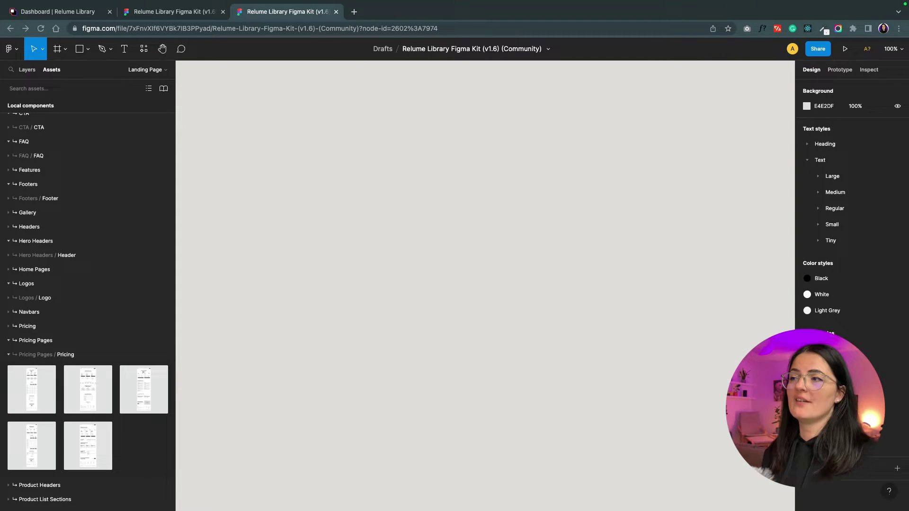
pyautogui.moveTo(211, 186); pyautogui.dragTo(212, 185)
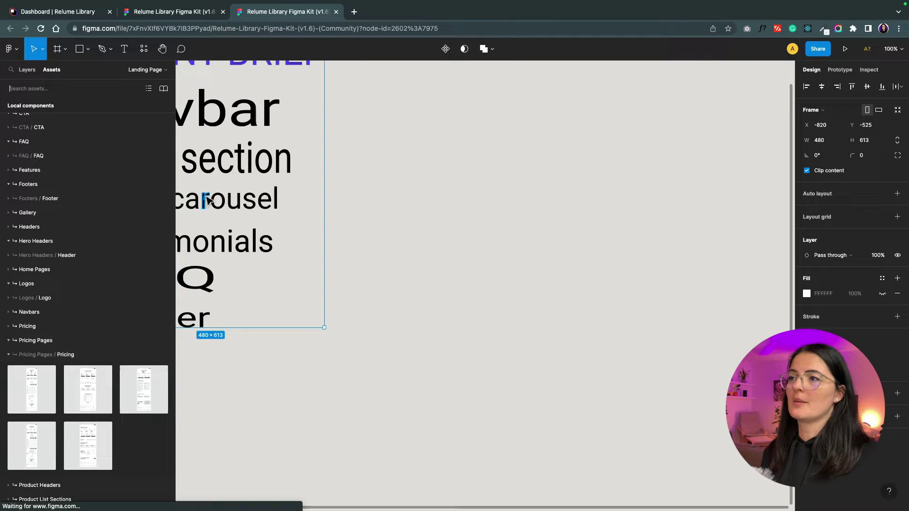
pyautogui.moveTo(325, 325); pyautogui.dragTo(317, 227)
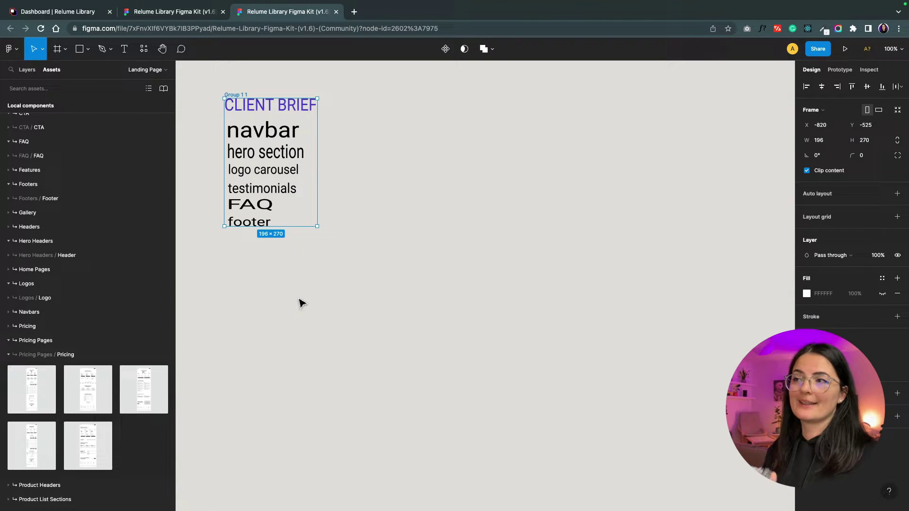
pyautogui.click(300, 307)
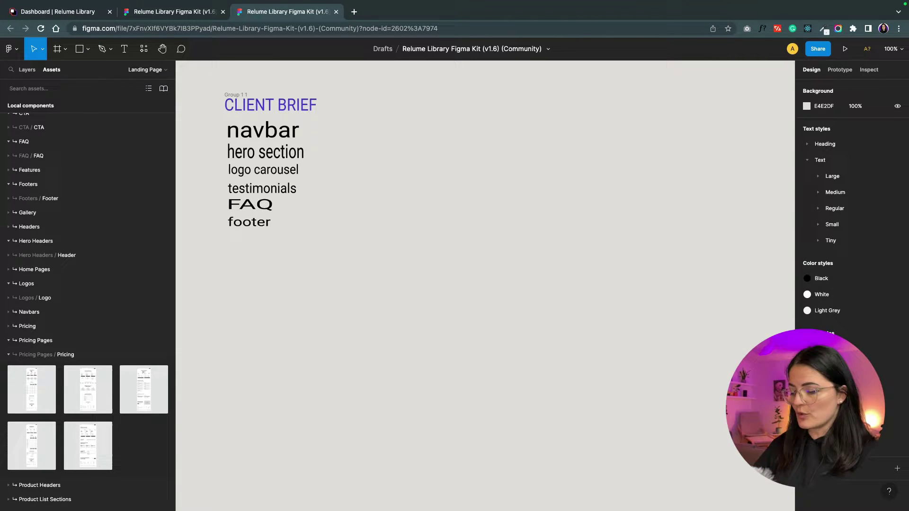
# Search the assets for 'nav' and place the 1440 × 72 Navbar component beside the brief
pyautogui.write('navba')
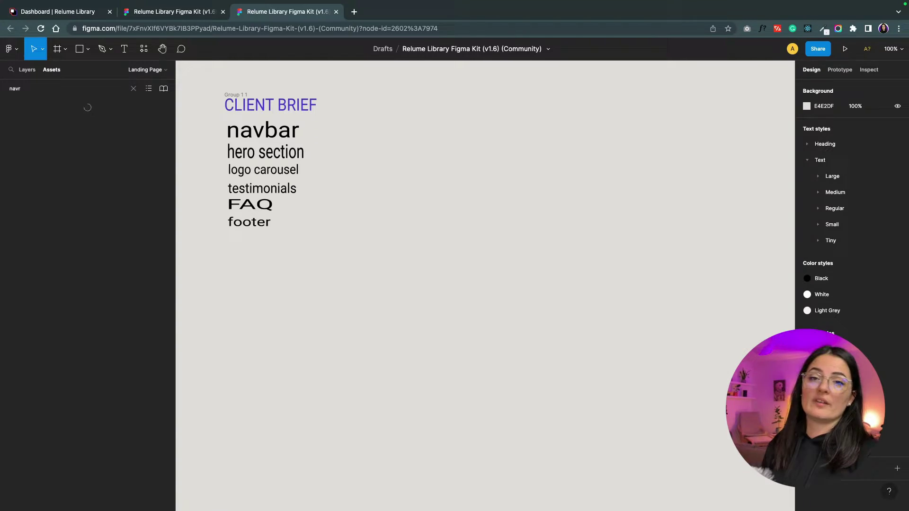
pyautogui.write('r')
pyautogui.press('BackSpace')
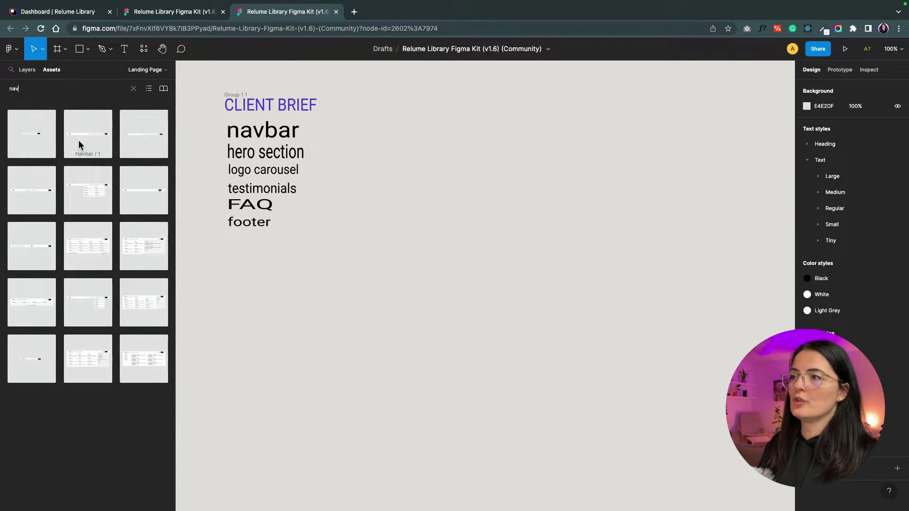
pyautogui.moveTo(406, 233); pyautogui.dragTo(482, 178)
pyautogui.scroll(-5, 481, 178)
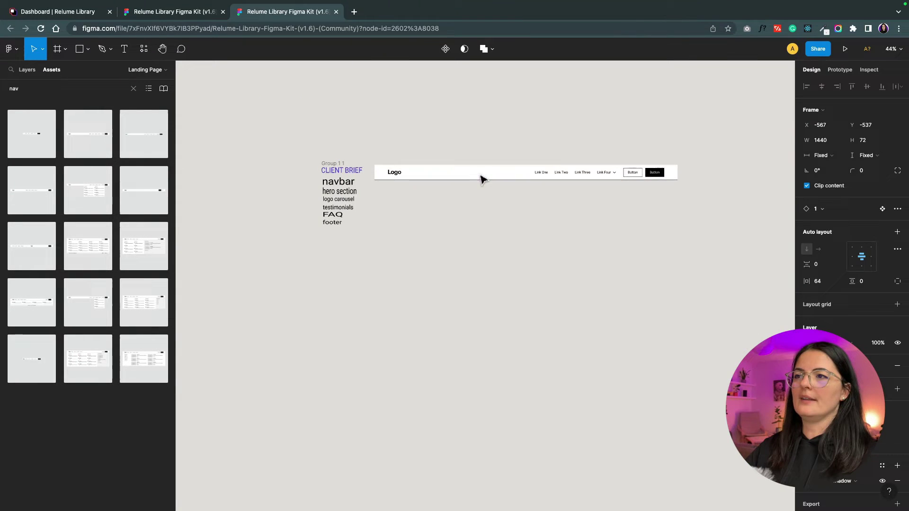
pyautogui.hscroll(2, 502, 213)
pyautogui.click(507, 232)
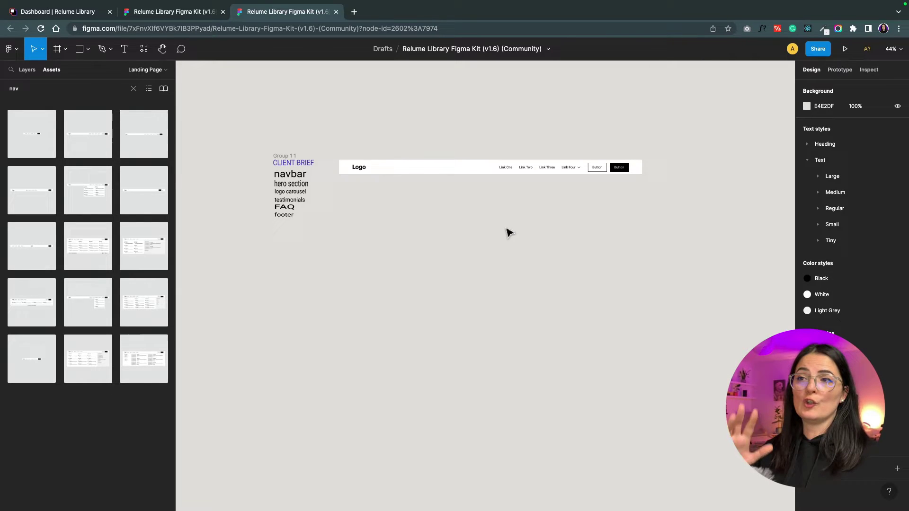
pyautogui.click(473, 175)
pyautogui.hscroll(2, 700, 284)
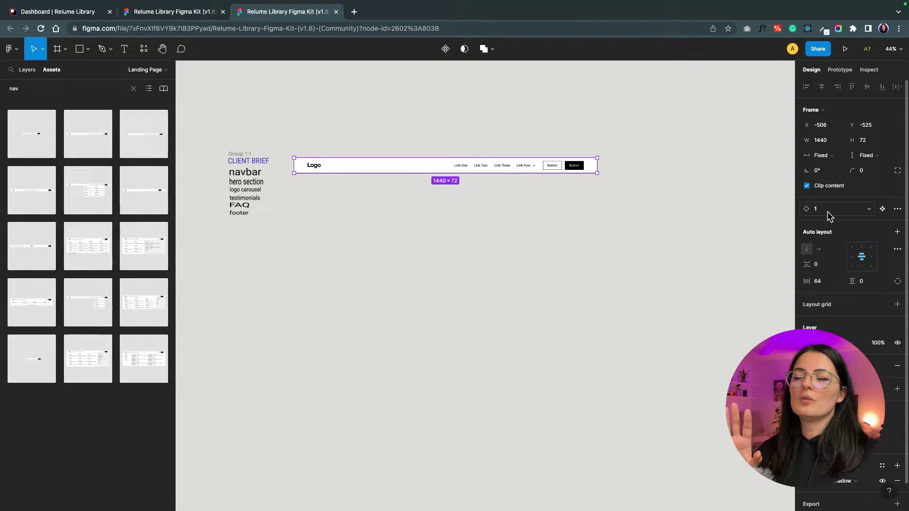
pyautogui.click(564, 192)
pyautogui.click(478, 171)
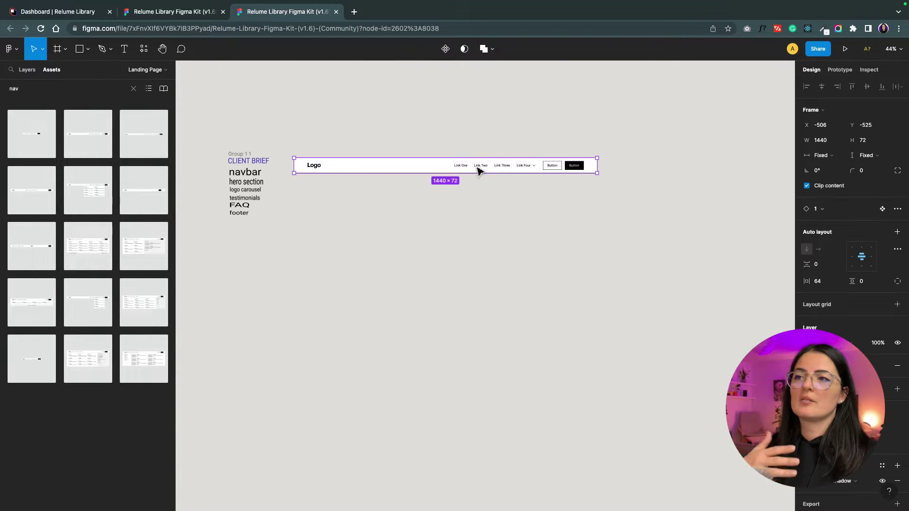
pyautogui.click(830, 213)
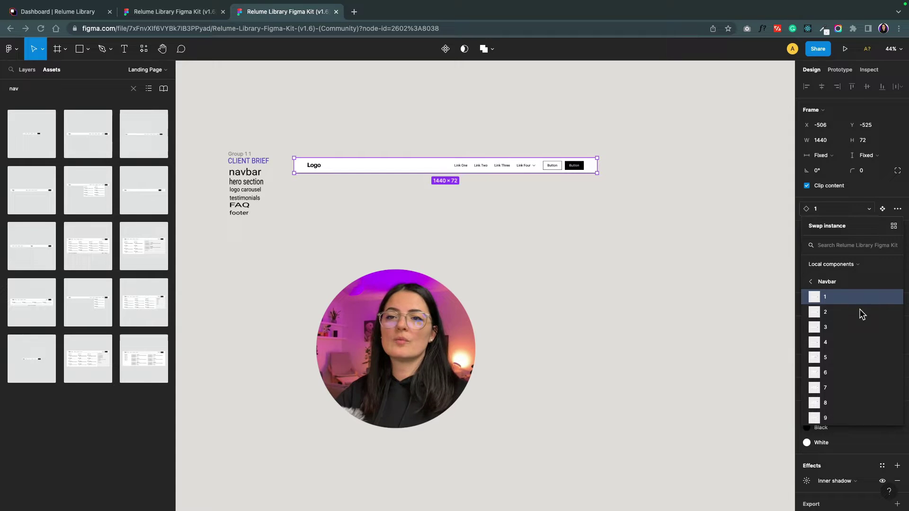
pyautogui.click(825, 314)
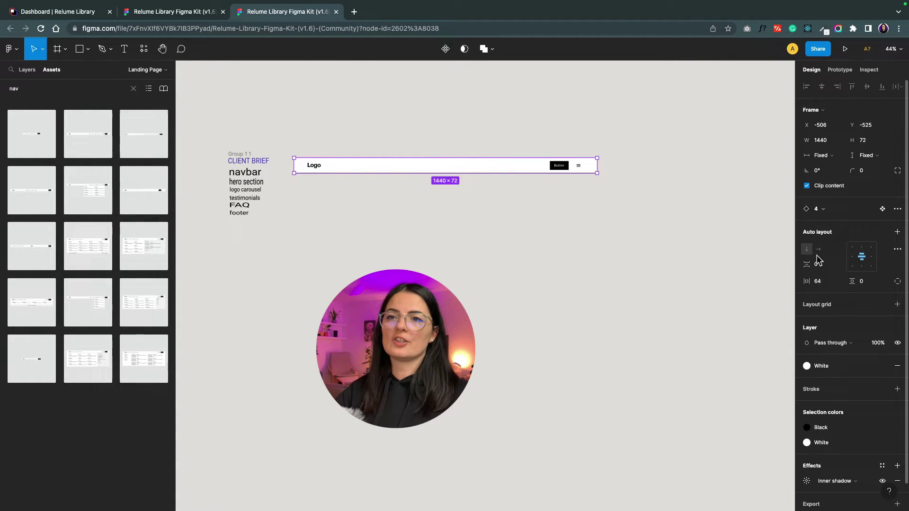
pyautogui.click(824, 209)
pyautogui.click(832, 357)
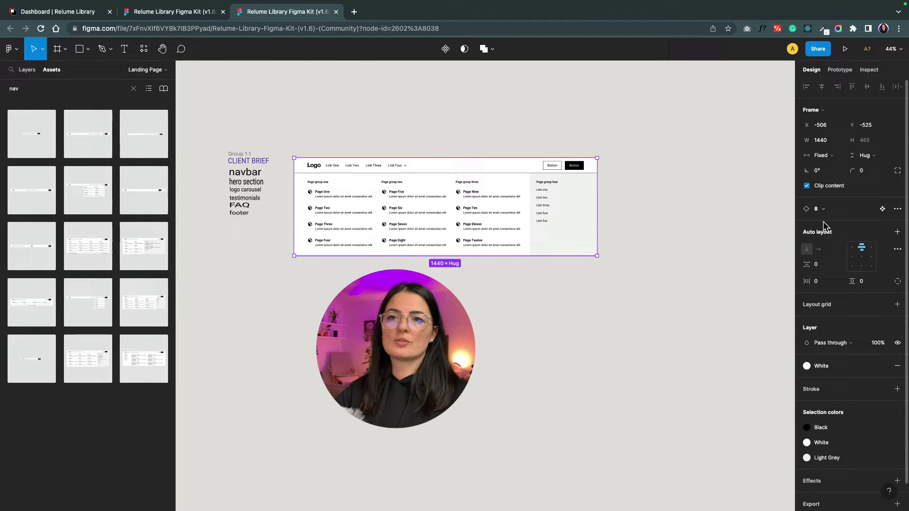
pyautogui.click(824, 209)
pyautogui.click(831, 412)
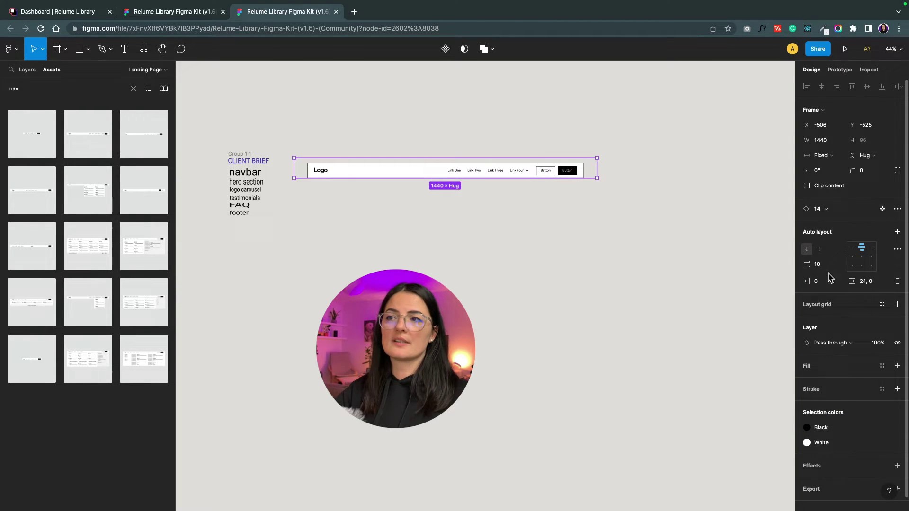
pyautogui.click(825, 211)
pyautogui.scroll(5, 836, 307)
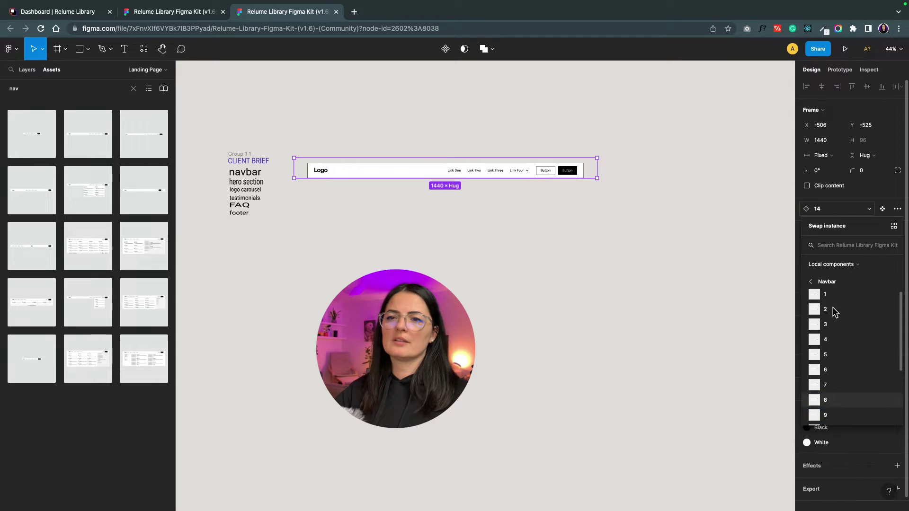
pyautogui.click(826, 299)
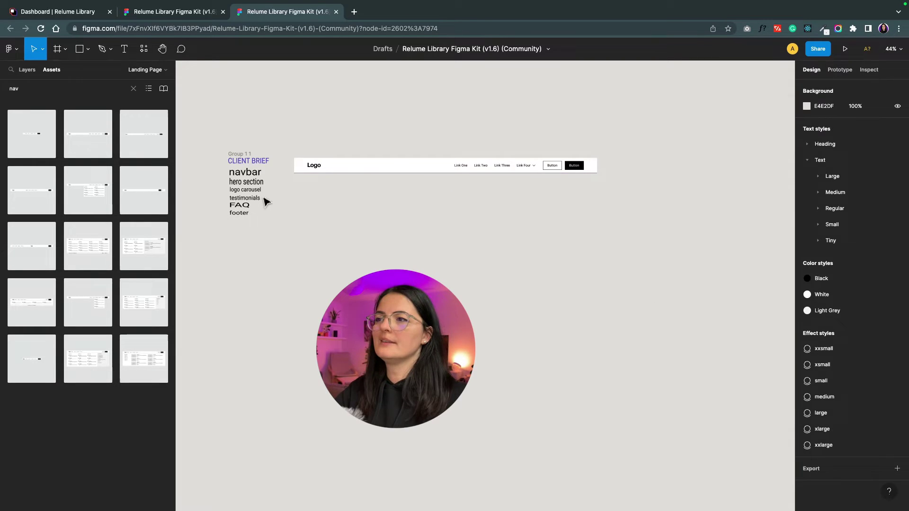
# Search the assets for 'he' and place a Header hero section directly under the navbar
pyautogui.click(134, 89)
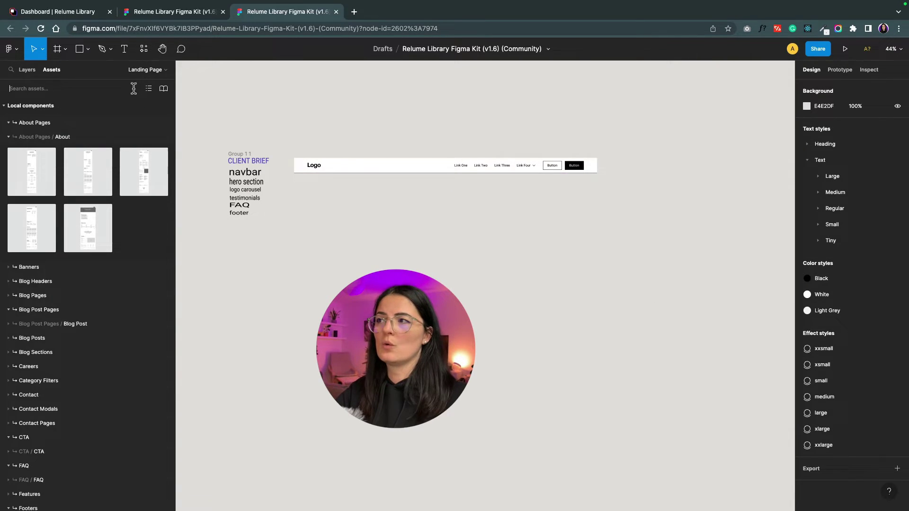
pyautogui.write('hero')
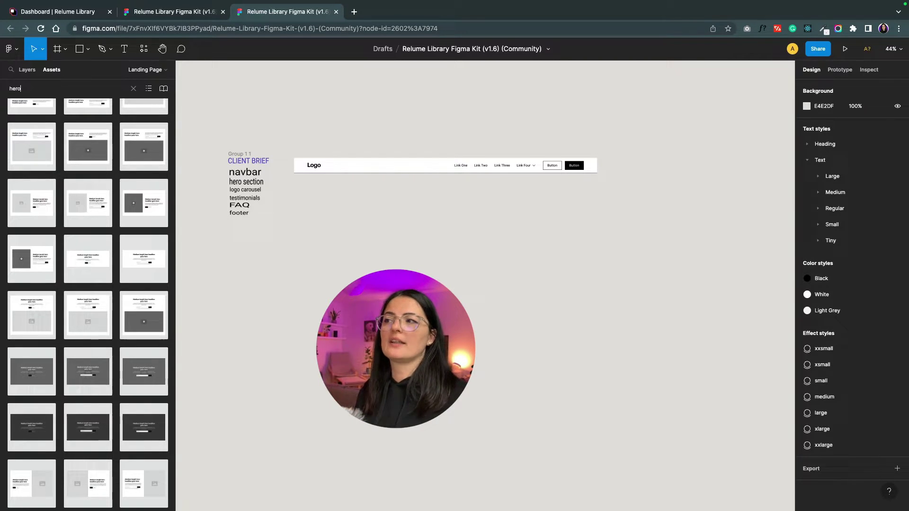
pyautogui.scroll(10, 97, 314)
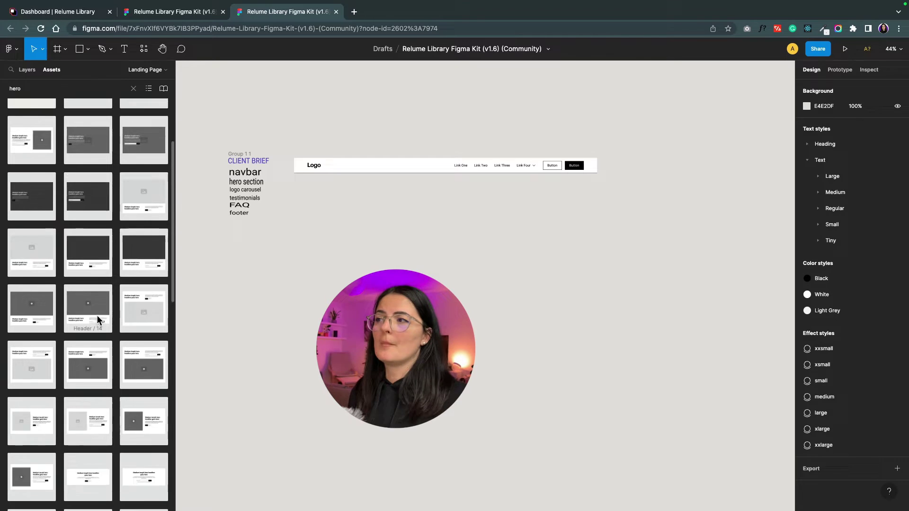
pyautogui.scroll(-1, 97, 315)
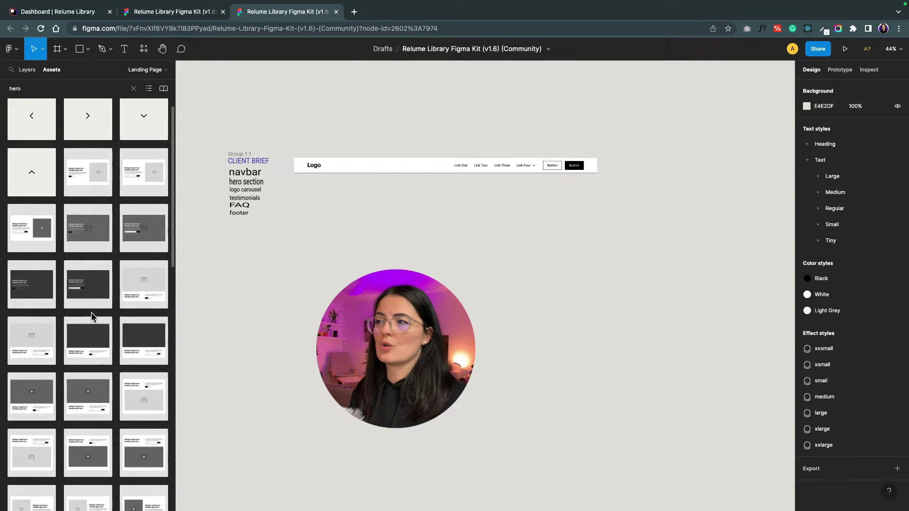
pyautogui.moveTo(90, 313); pyautogui.dragTo(412, 308)
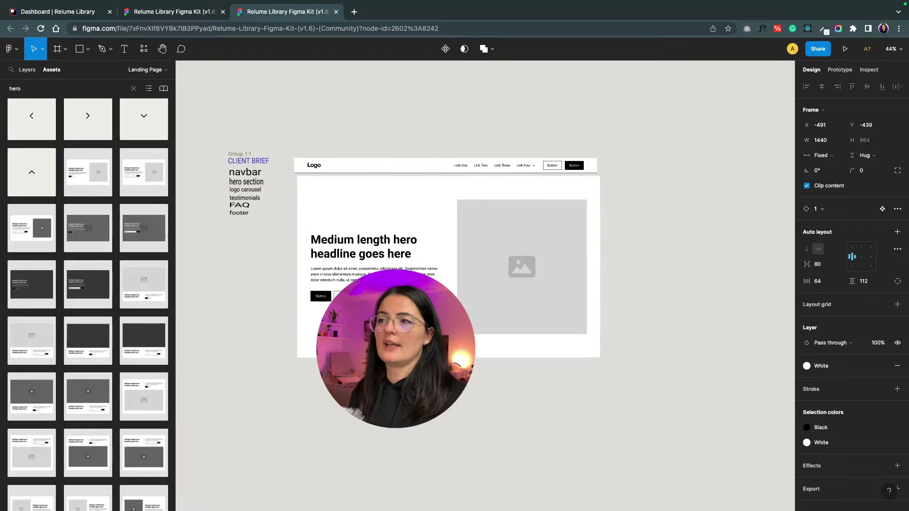
pyautogui.click(406, 431)
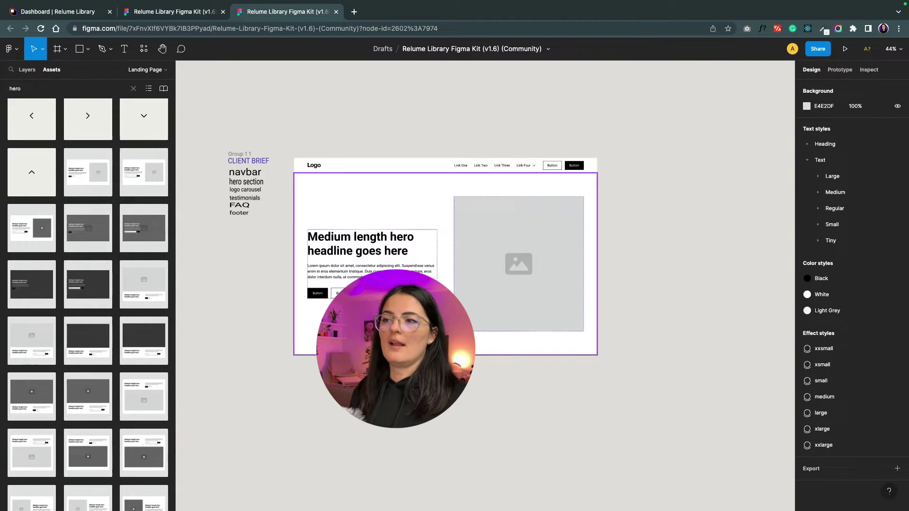
pyautogui.click(407, 351)
pyautogui.click(406, 431)
pyautogui.click(406, 351)
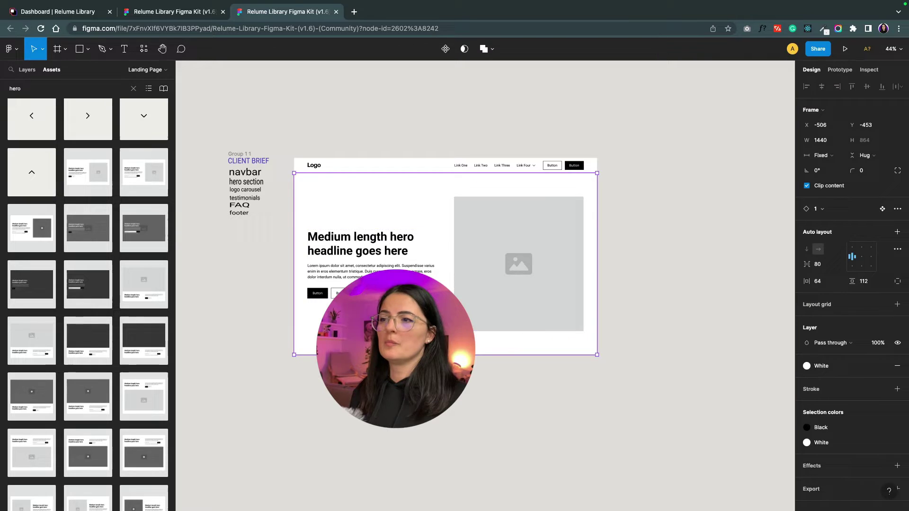
pyautogui.click(407, 431)
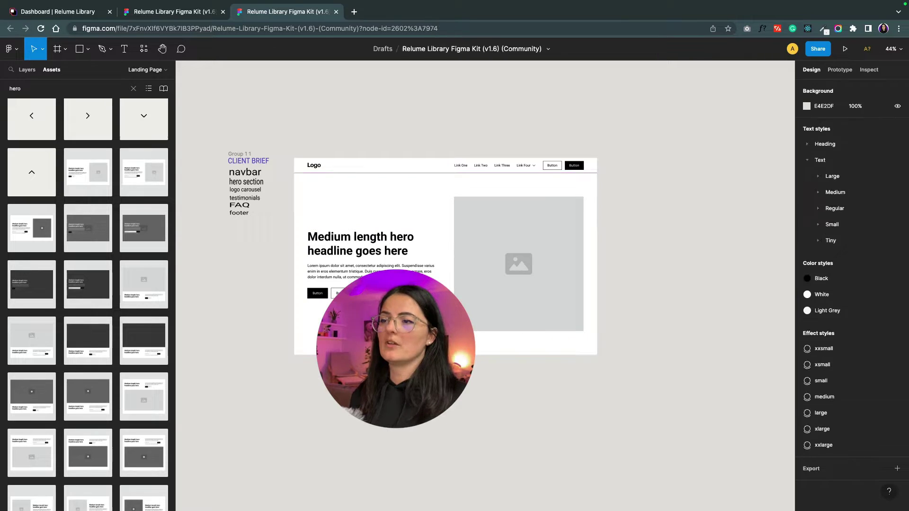
# Search the assets for 'logoc' and position the logo carousel section beneath the hero
pyautogui.click(133, 89)
pyautogui.click(106, 89)
pyautogui.write('log')
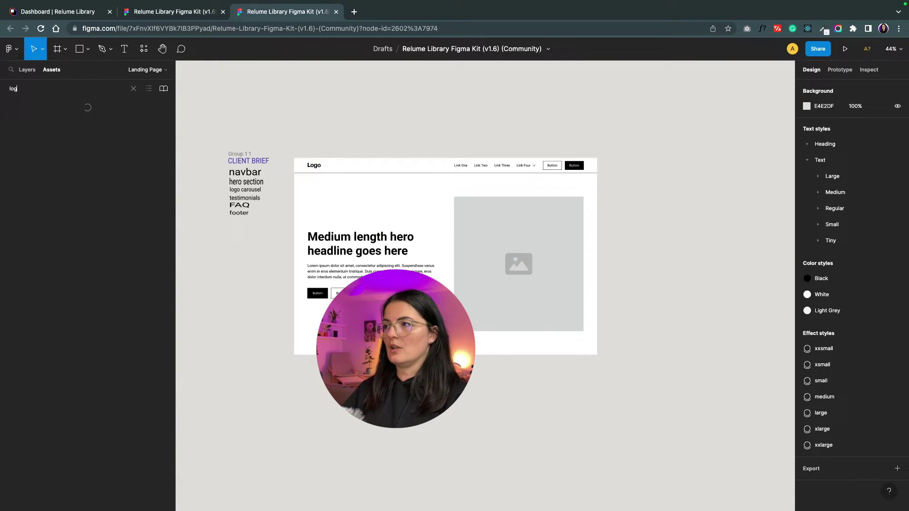
pyautogui.write('oca')
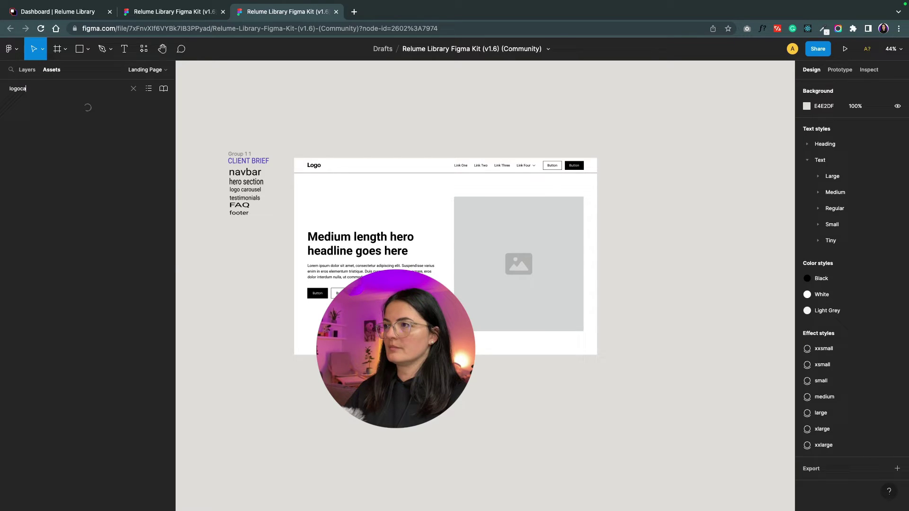
pyautogui.moveTo(32, 119); pyautogui.dragTo(333, 402)
pyautogui.scroll(-3, 450, 435)
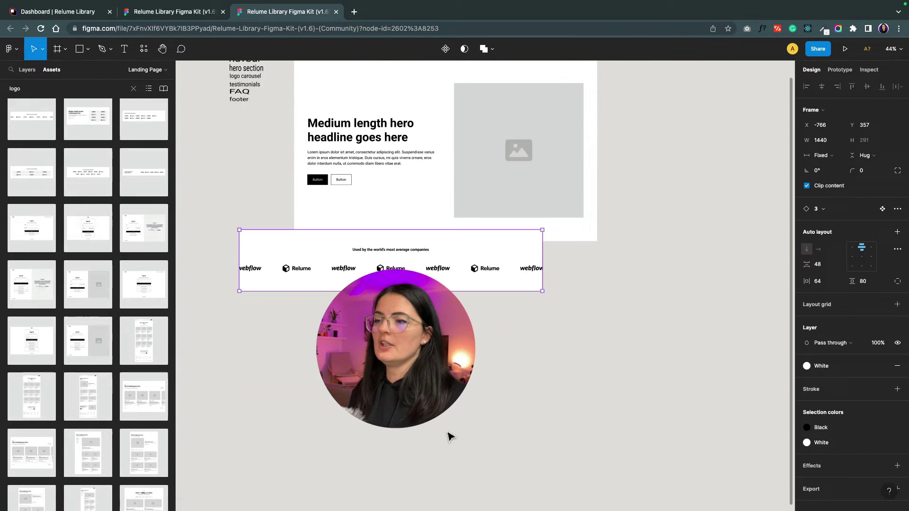
pyautogui.moveTo(332, 257); pyautogui.dragTo(382, 253)
pyautogui.press('Escape')
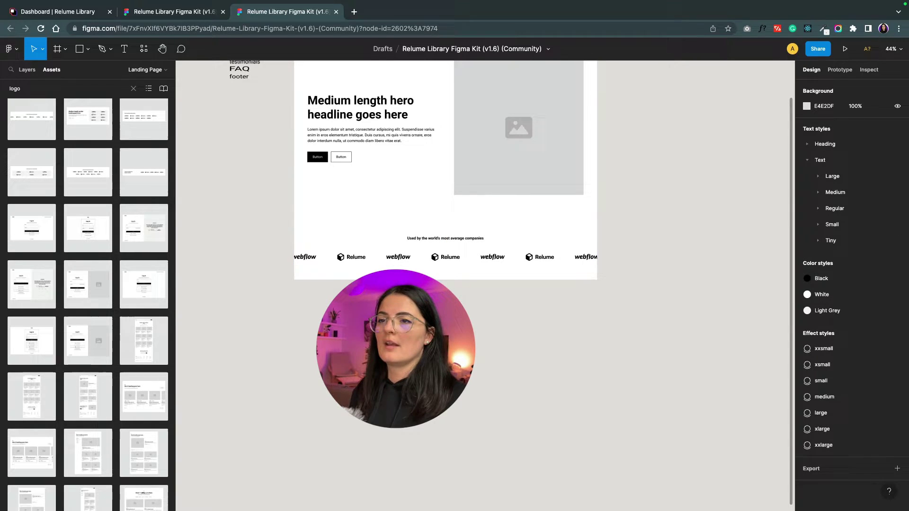
pyautogui.scroll(3, 299, 325)
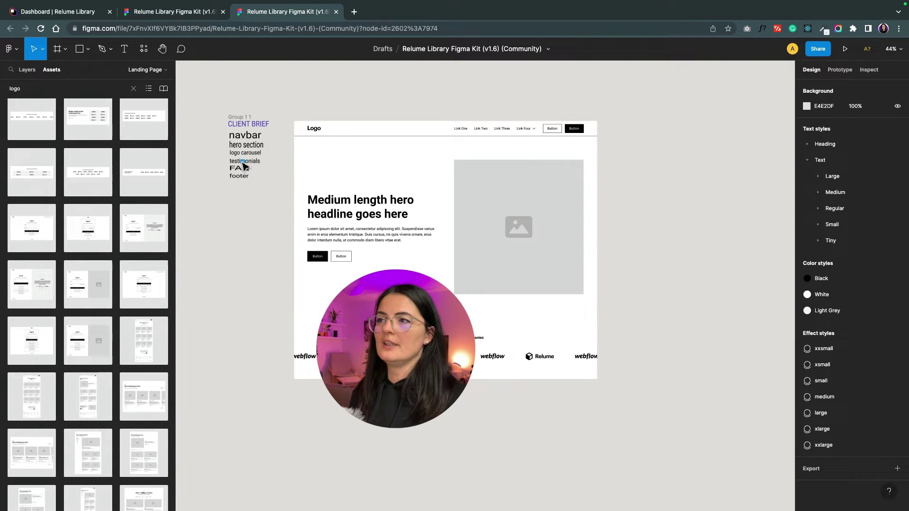
# Search the assets for testimonials and place Testimonial / 14 below the logo carousel
pyautogui.click(134, 88)
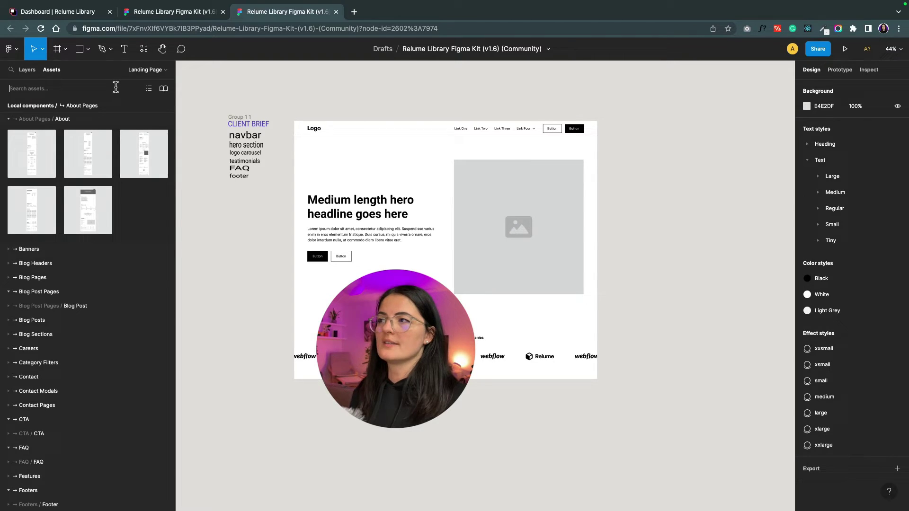
pyautogui.write('test')
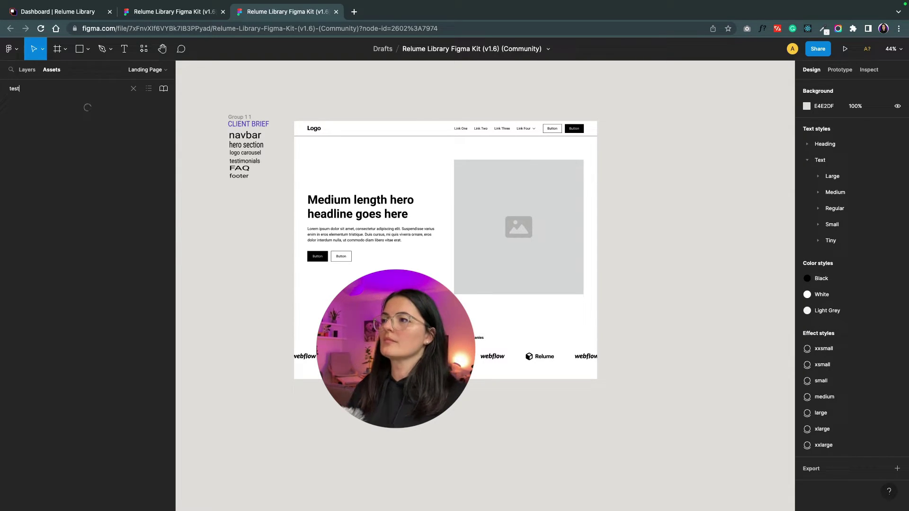
pyautogui.scroll(-1, 133, 315)
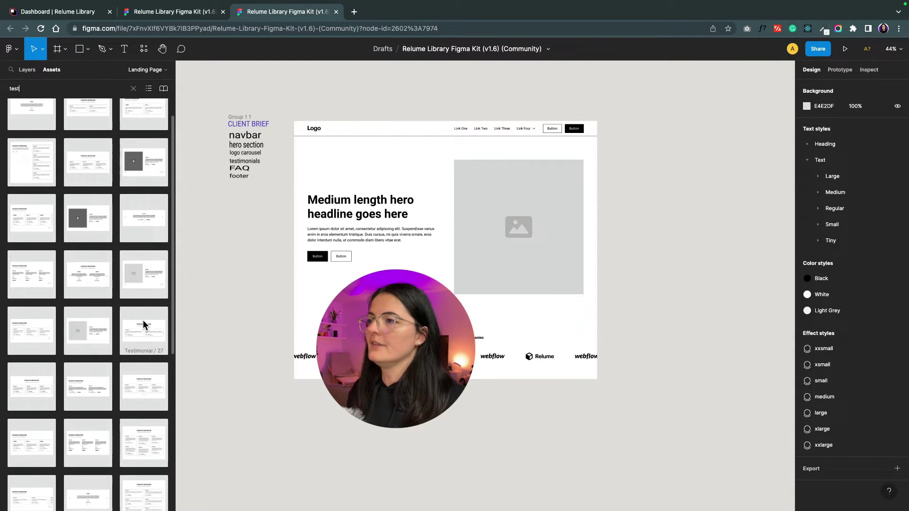
pyautogui.scroll(-4, 234, 385)
pyautogui.scroll(-2, 237, 388)
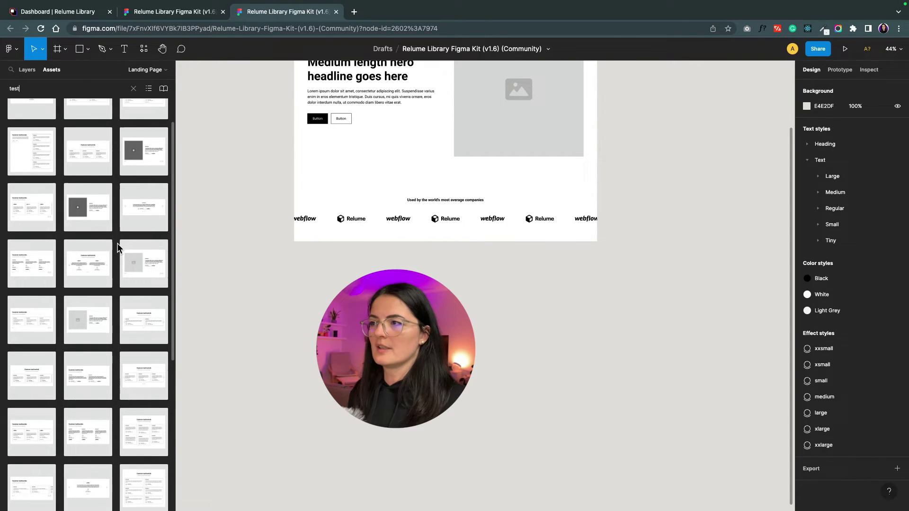
pyautogui.moveTo(102, 211); pyautogui.dragTo(473, 323)
pyautogui.click(642, 355)
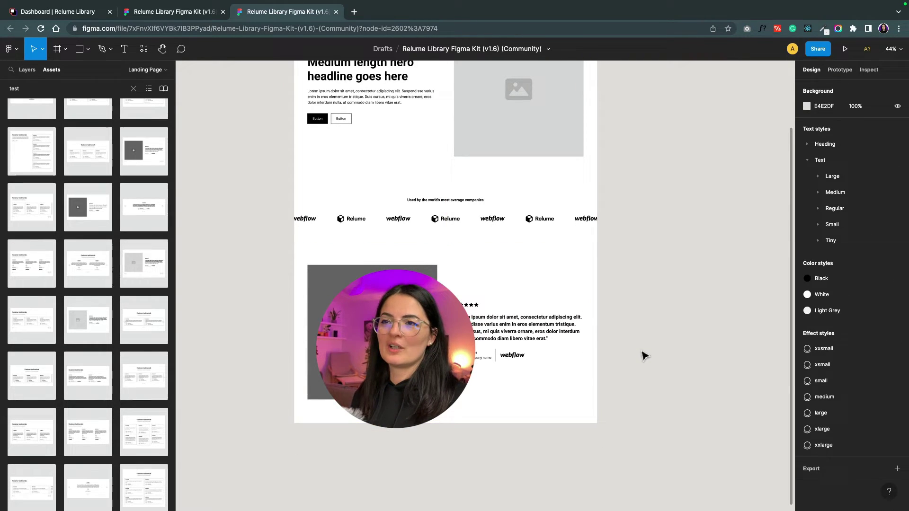
pyautogui.scroll(-4, 644, 389)
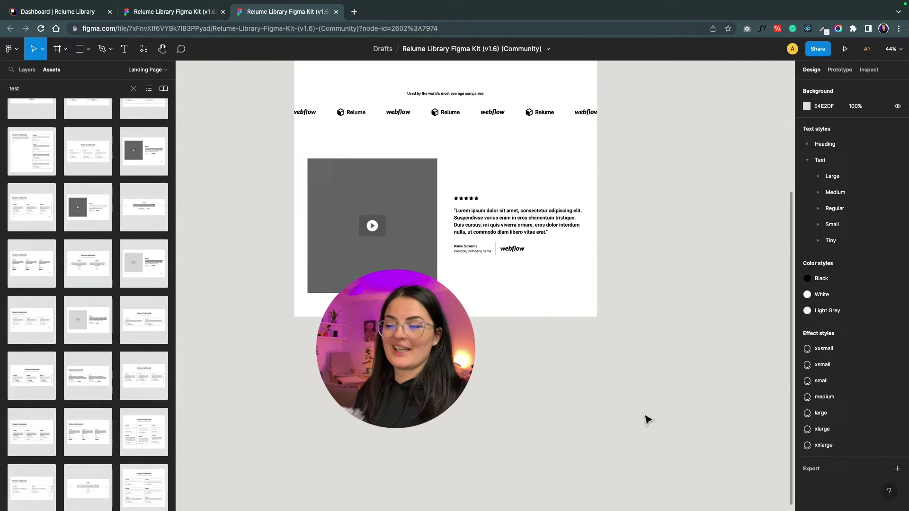
pyautogui.scroll(8, 638, 412)
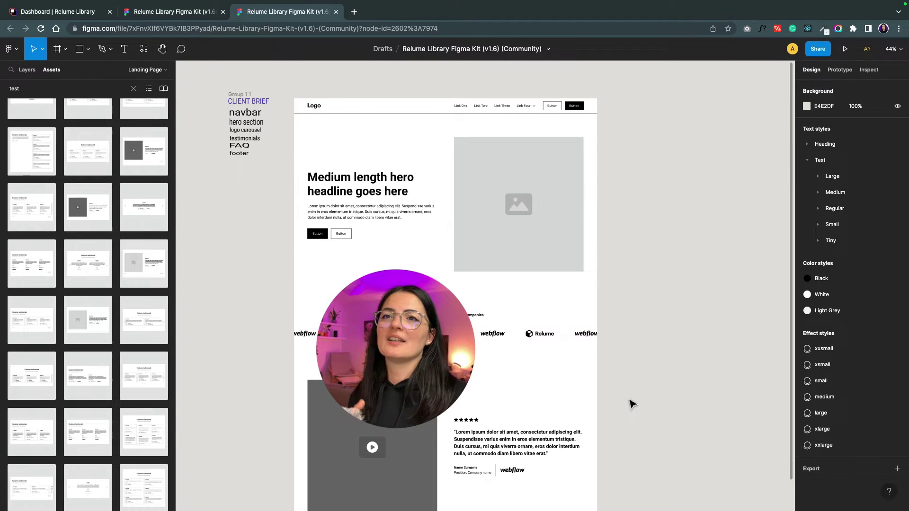
pyautogui.scroll(-1, 632, 403)
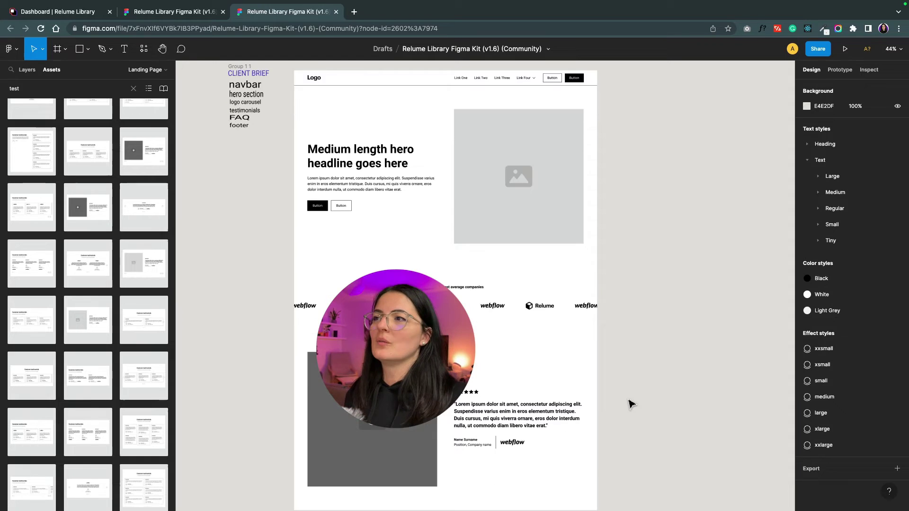
pyautogui.scroll(-1, 632, 403)
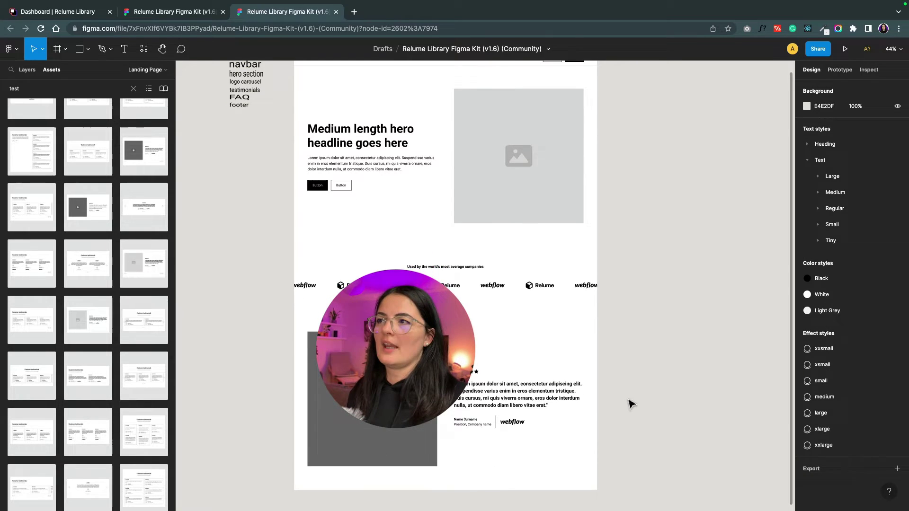
# Search the assets for 'fa' and place the five-question FAQ component below the testimonial
pyautogui.click(134, 88)
pyautogui.write('faq')
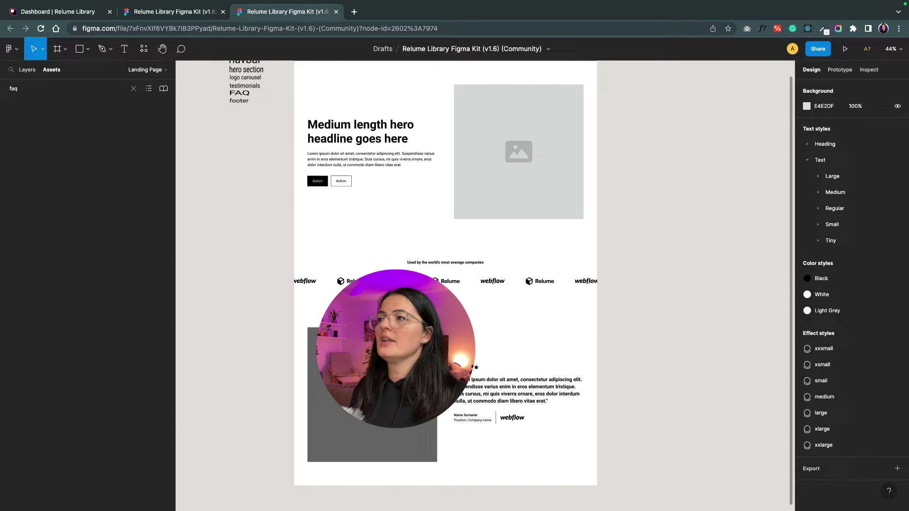
pyautogui.scroll(-4, 241, 365)
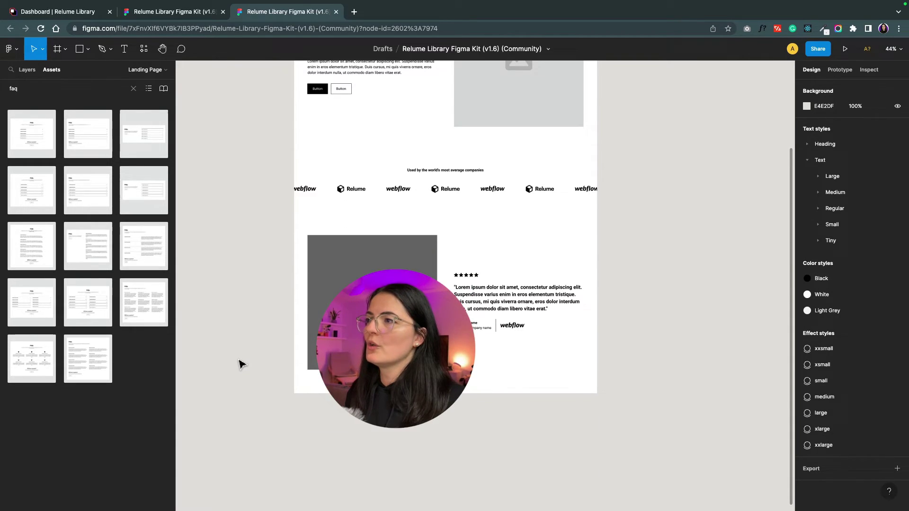
pyautogui.moveTo(31, 193); pyautogui.dragTo(422, 459)
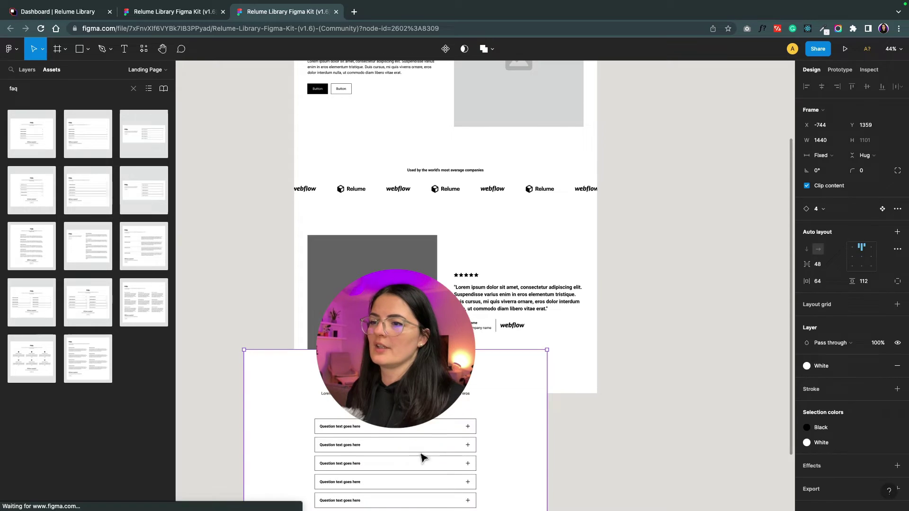
pyautogui.scroll(-3, 653, 413)
pyautogui.click(653, 414)
pyautogui.scroll(10, 641, 395)
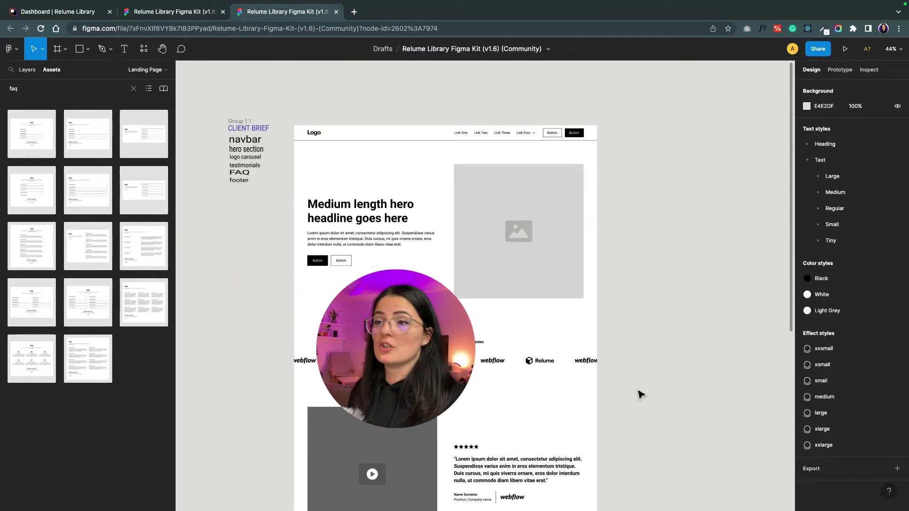
pyautogui.scroll(-14, 640, 394)
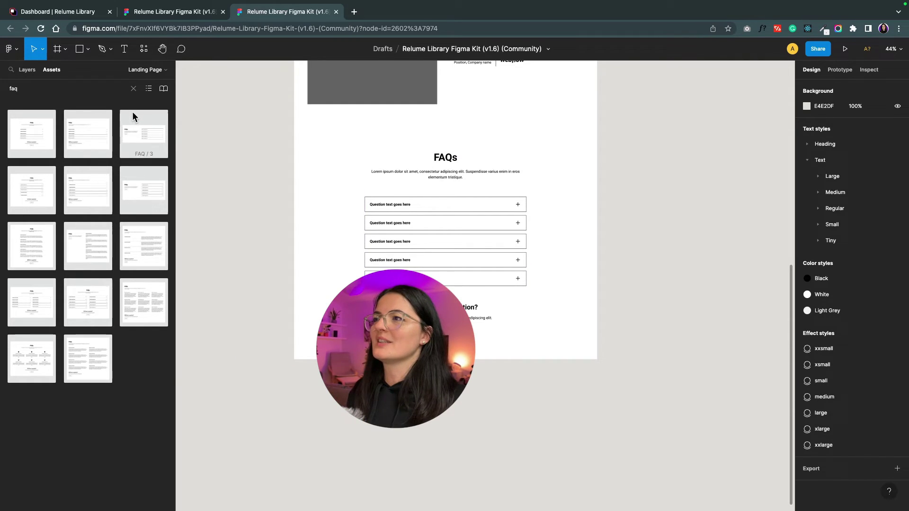
# Search Assets for 'foo' and place a footer component below the FAQ section
pyautogui.click(133, 88)
pyautogui.write('footer')
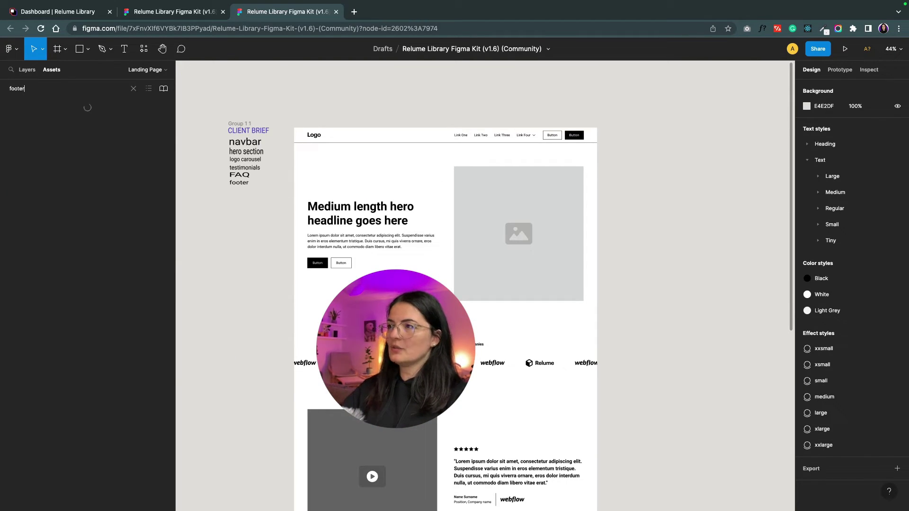
pyautogui.scroll(-14, 265, 432)
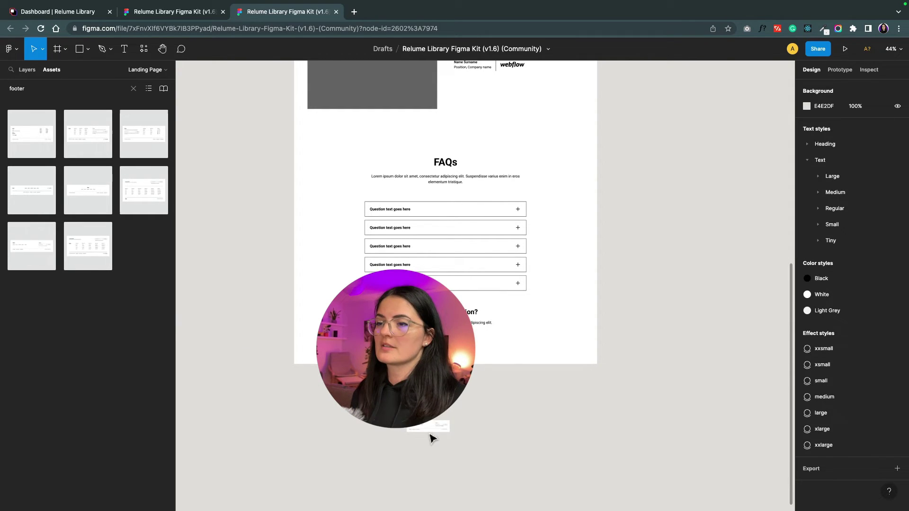
pyautogui.moveTo(430, 434); pyautogui.dragTo(431, 436)
pyautogui.click(252, 443)
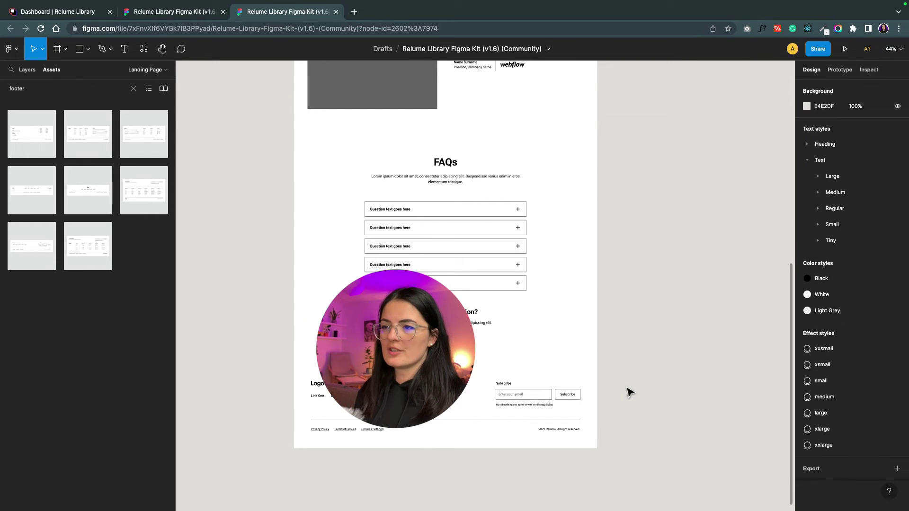
pyautogui.scroll(10, 629, 392)
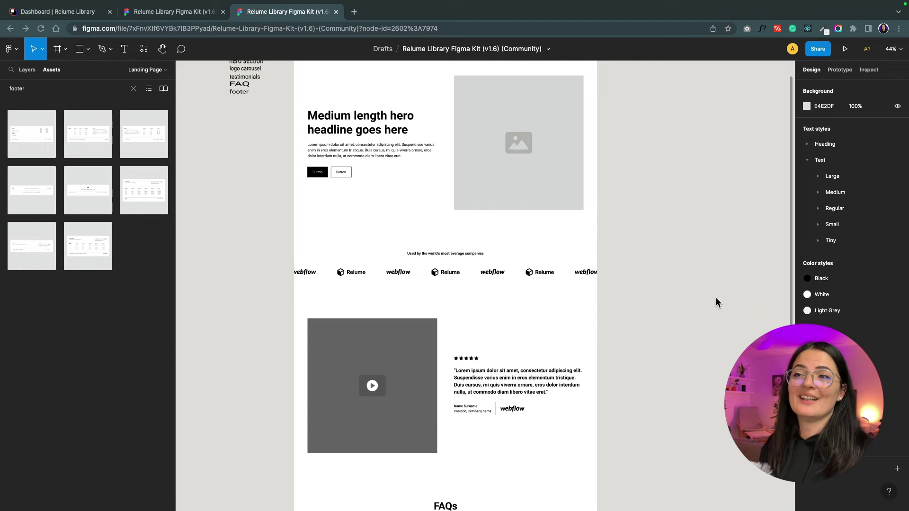
pyautogui.scroll(3, 703, 303)
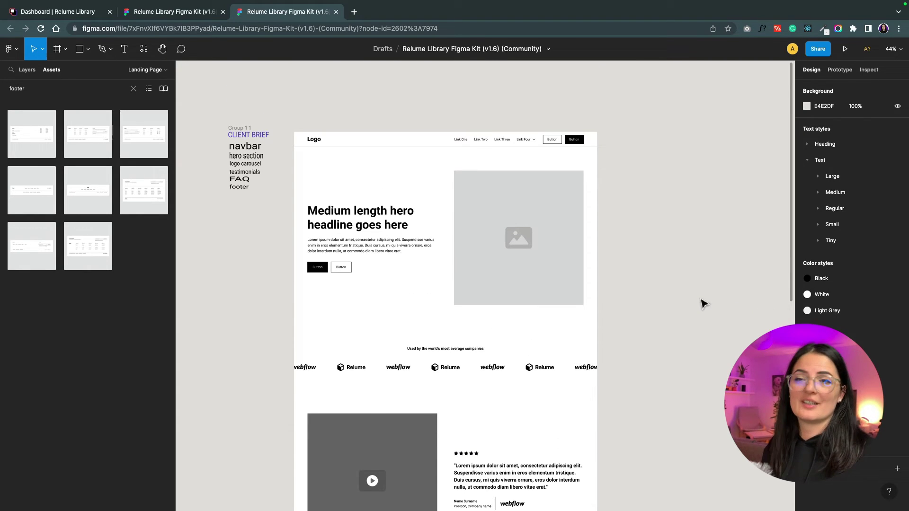
pyautogui.scroll(-2, 692, 307)
pyautogui.scroll(-5, 684, 327)
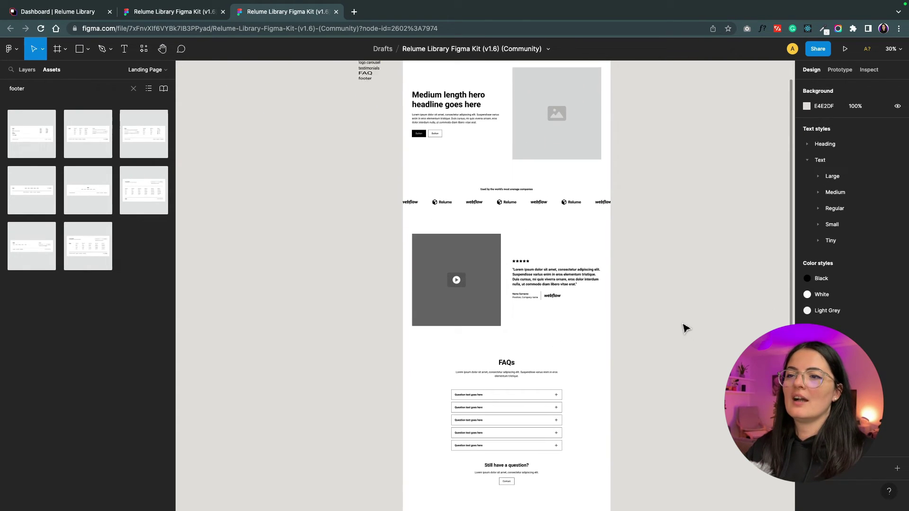
pyautogui.scroll(-1, 685, 327)
pyautogui.scroll(5, 685, 327)
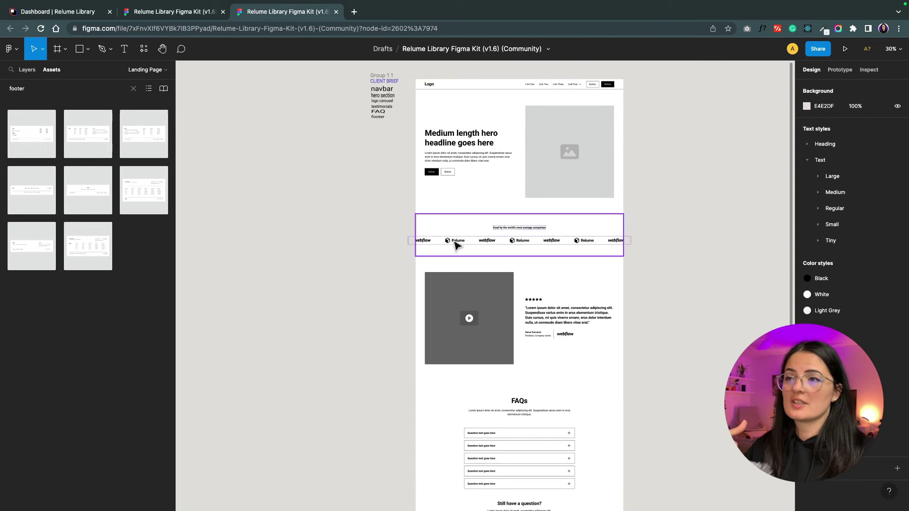
pyautogui.click(458, 208)
pyautogui.click(527, 310)
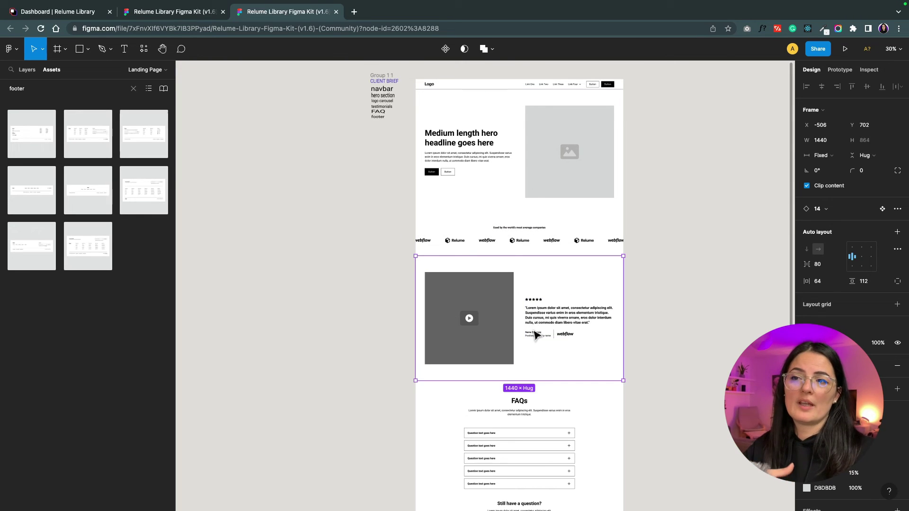
pyautogui.click(276, 358)
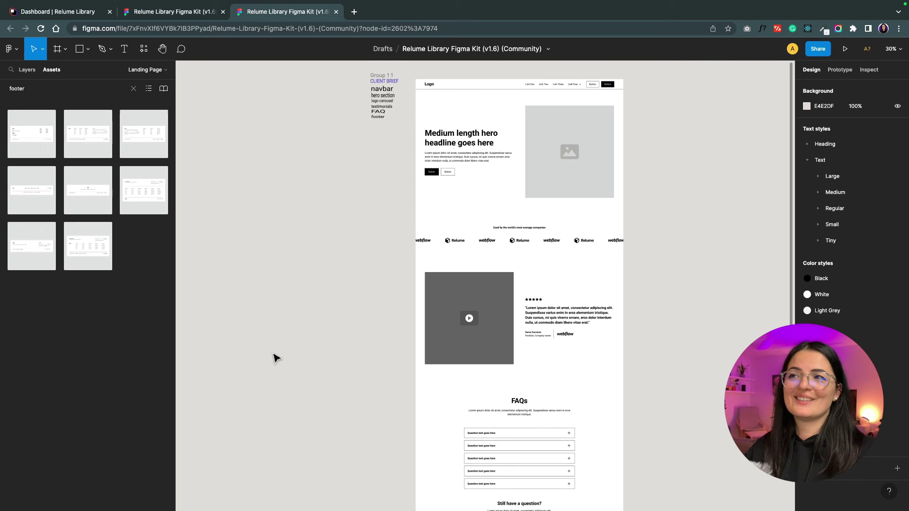
# Open the Share dialog to invite collaborators to the kit file
pyautogui.click(817, 49)
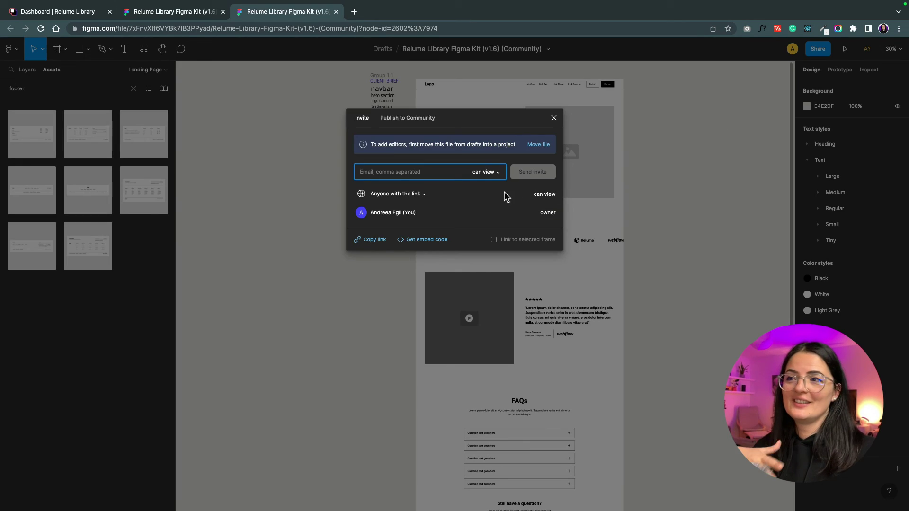